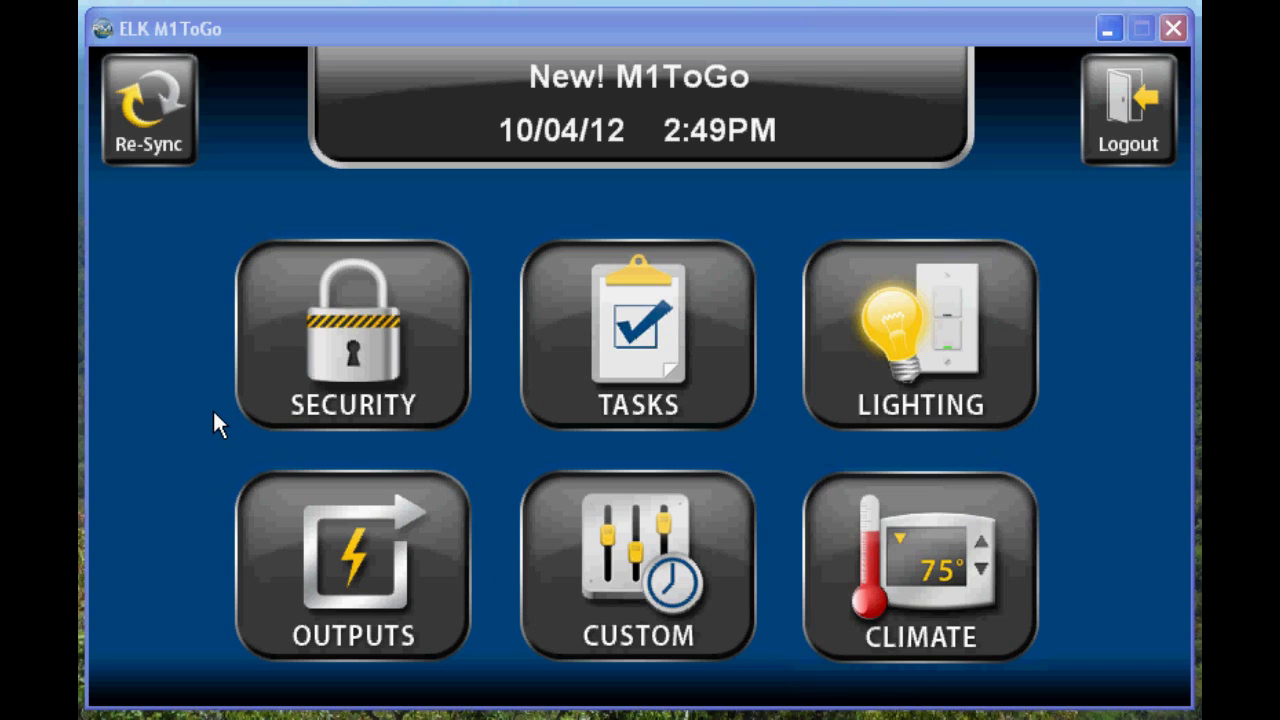
Step: Bring up the security keypad with M1KP selected, showing the New! M1ToGo area READY TO ARM
{"action": "left_click", "coordinate": [373, 342]}
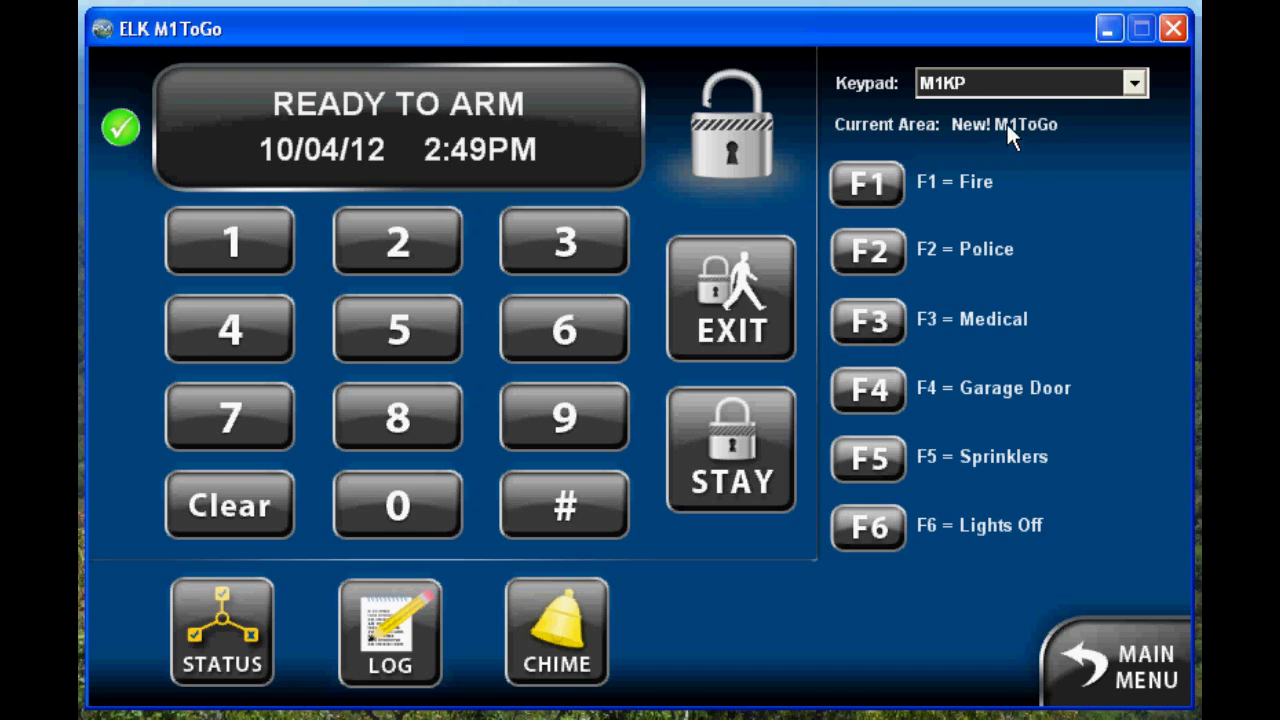
{"action": "left_click", "coordinate": [1139, 84]}
{"action": "left_click", "coordinate": [1139, 84]}
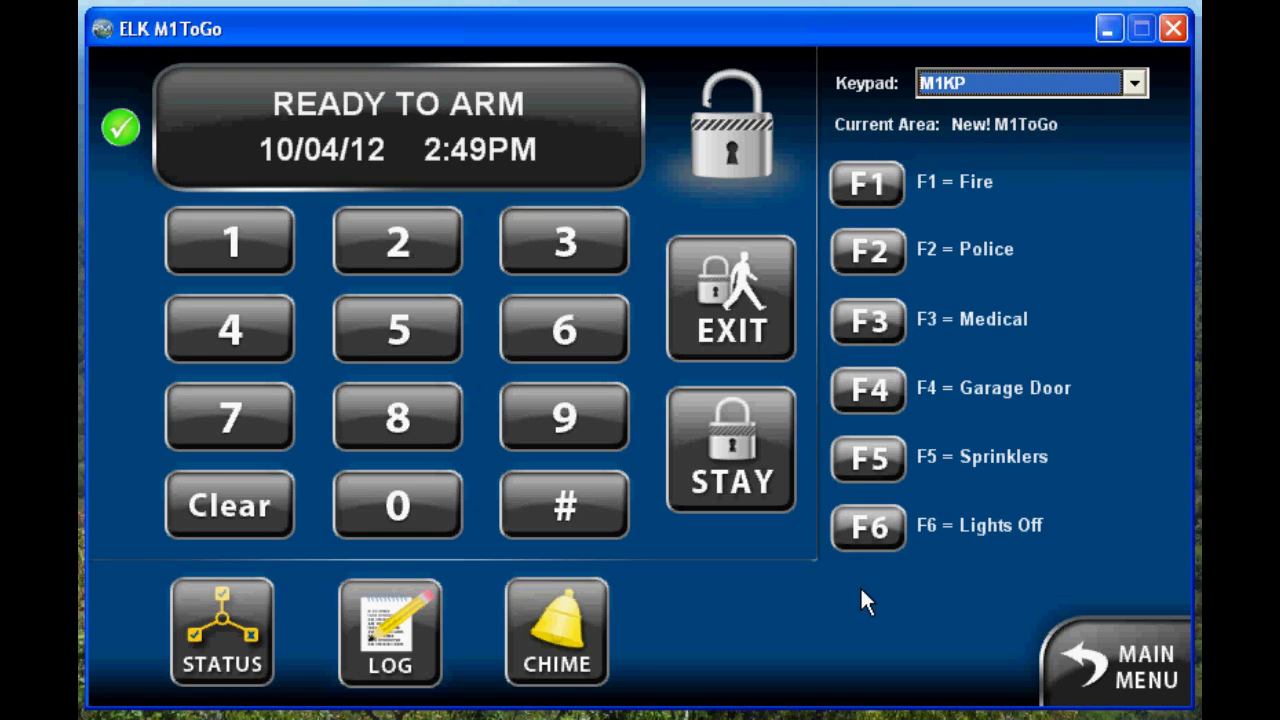
{"action": "left_click", "coordinate": [224, 660]}
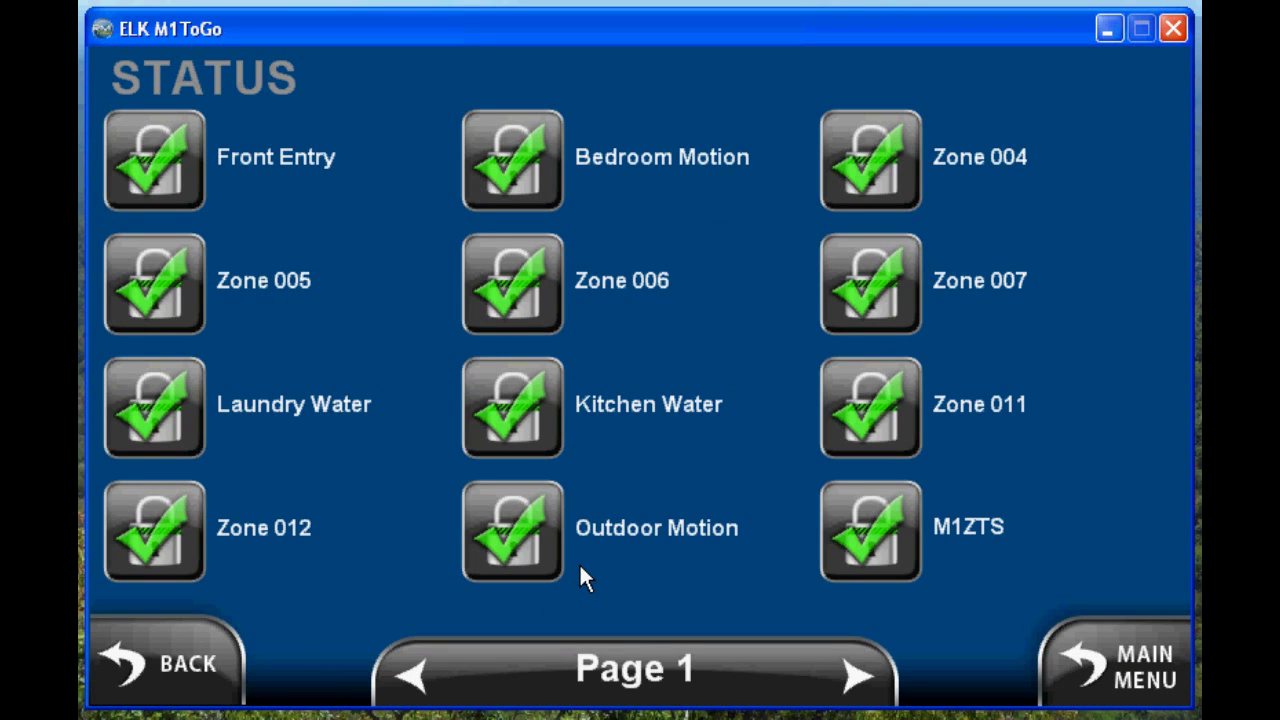
{"action": "left_click", "coordinate": [186, 656]}
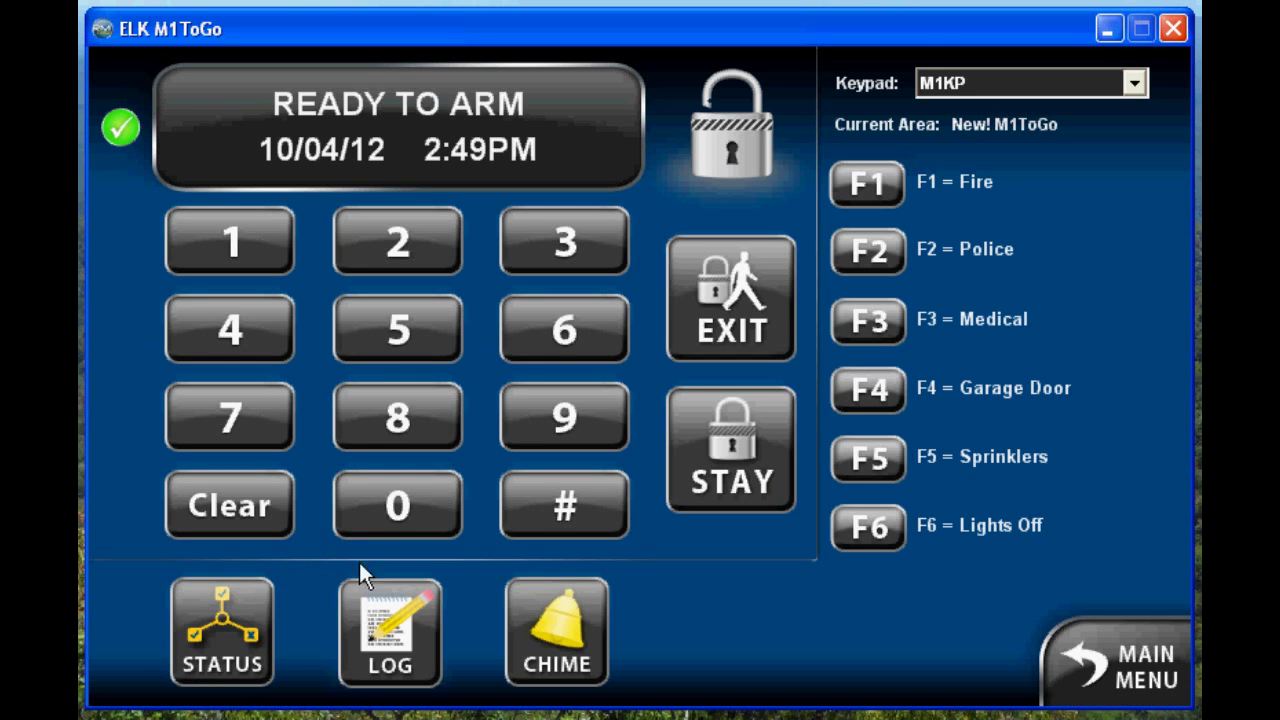
{"action": "left_click", "coordinate": [386, 636]}
{"action": "left_click", "coordinate": [386, 636]}
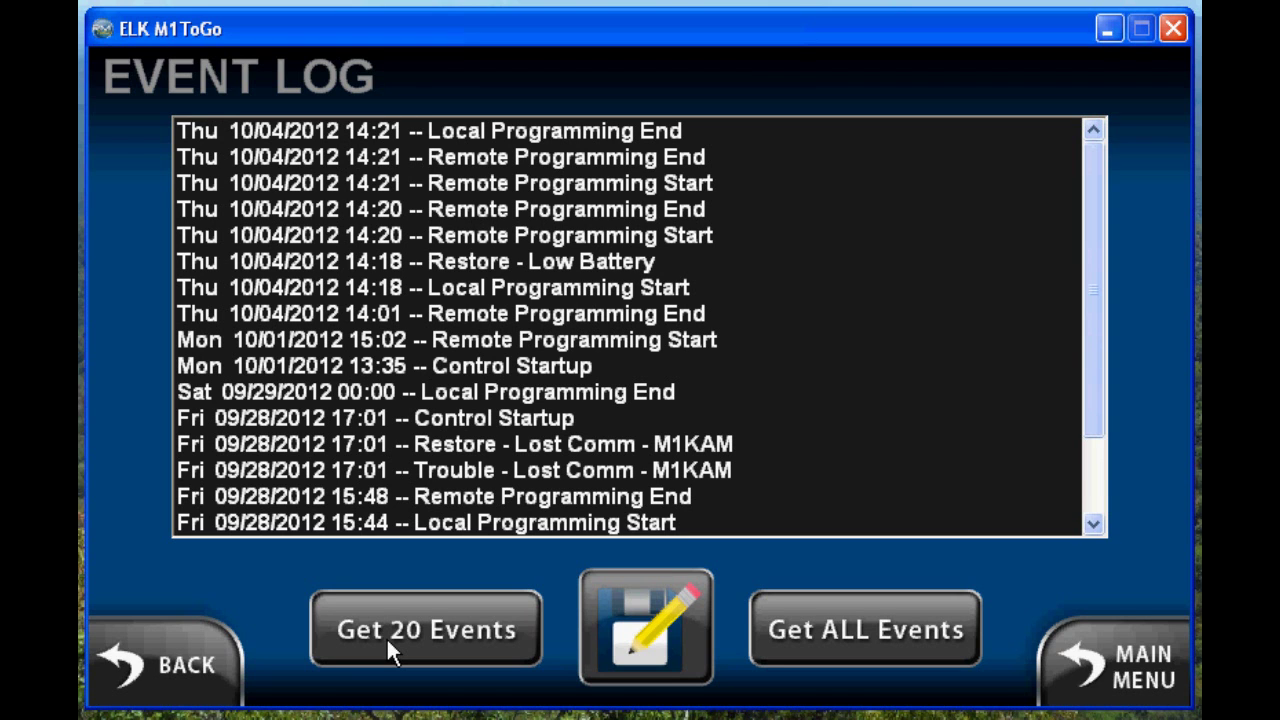
{"action": "left_click", "coordinate": [155, 647]}
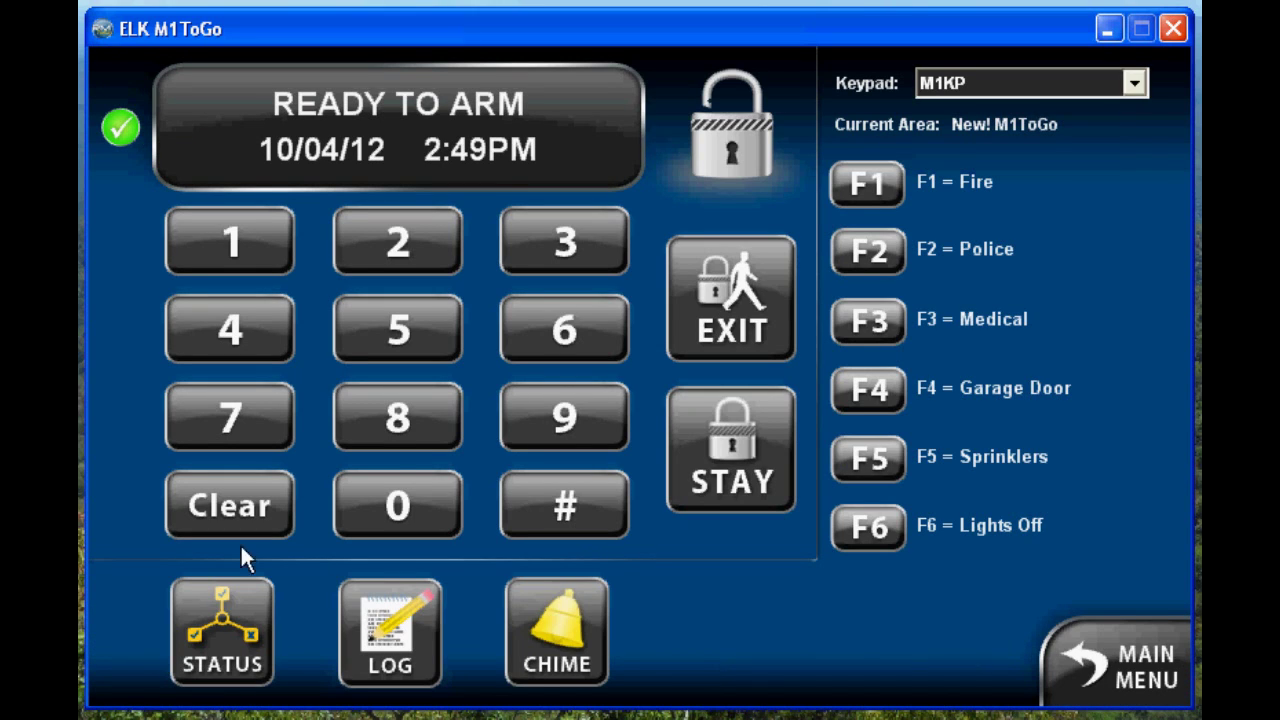
Step: Arm the system in Away mode, then key in the four-digit user code to disarm
{"action": "left_click", "coordinate": [700, 311]}
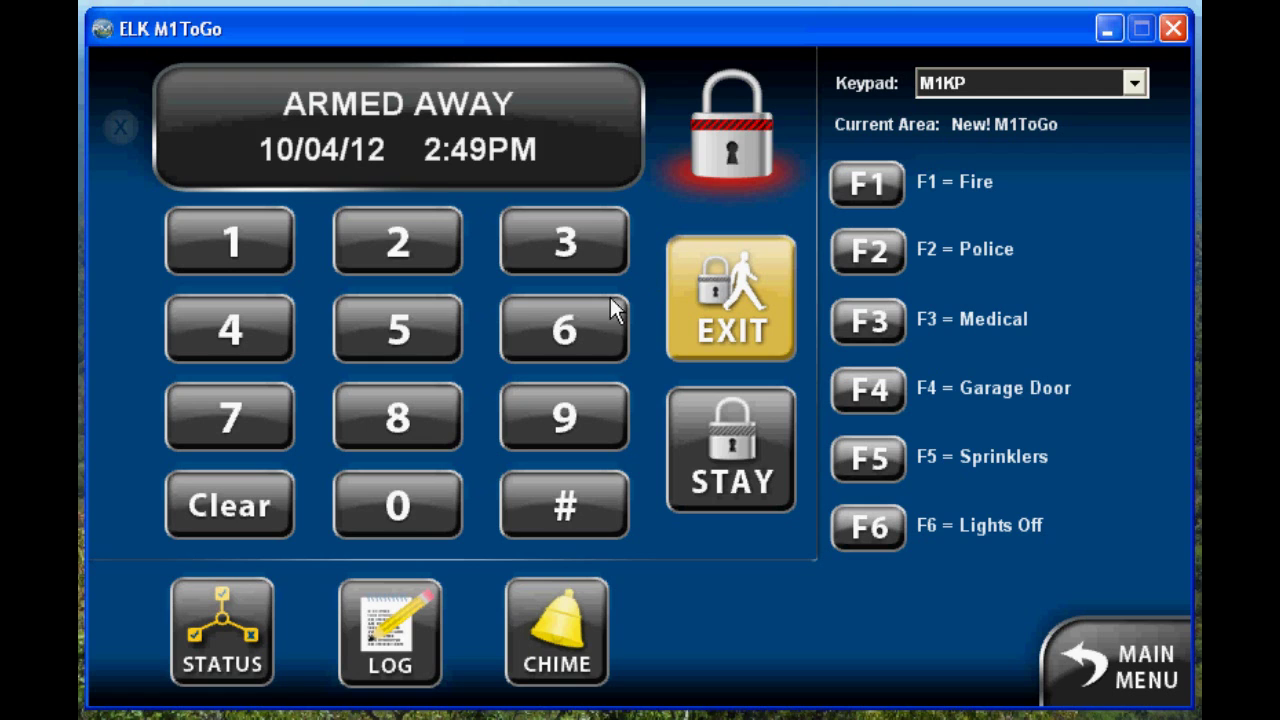
{"action": "left_click", "coordinate": [546, 224]}
{"action": "left_click", "coordinate": [234, 336]}
{"action": "left_click", "coordinate": [419, 332]}
{"action": "left_click", "coordinate": [548, 324]}
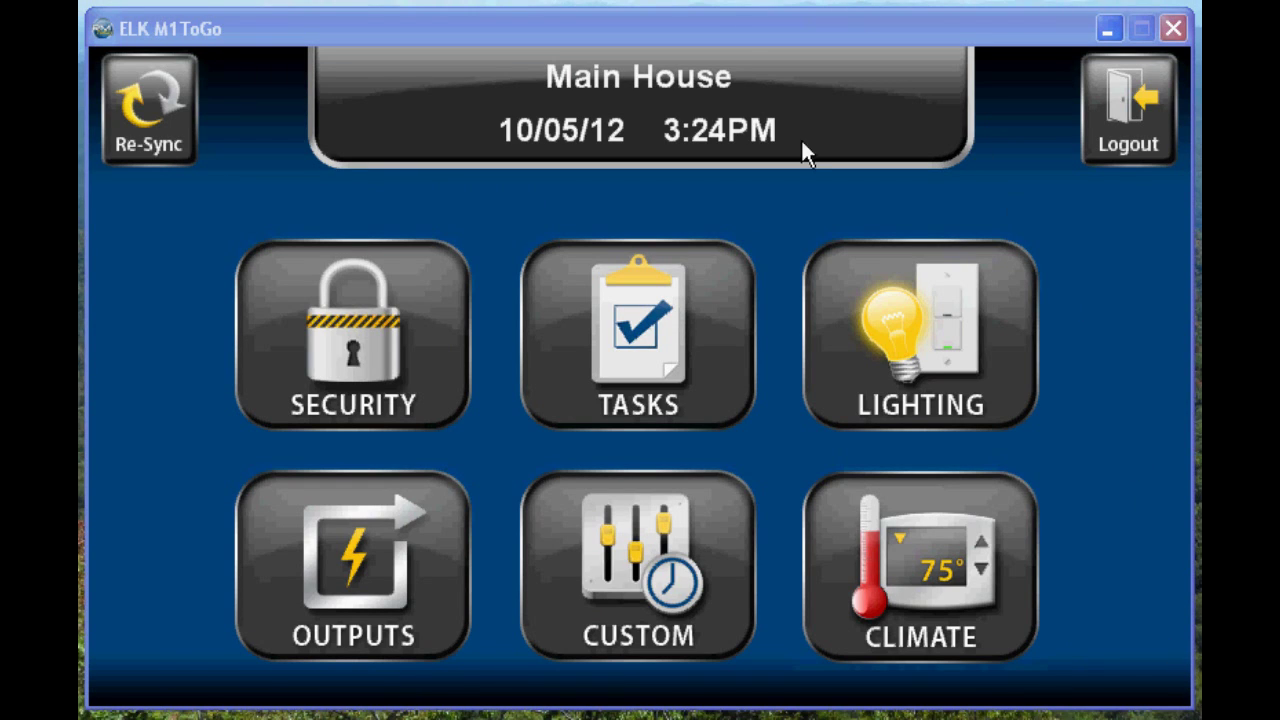
Step: On HallwayTStat, lower the heat setpoint twice and raise it once, then switch mode Off and back to Auto
{"action": "left_click", "coordinate": [914, 585]}
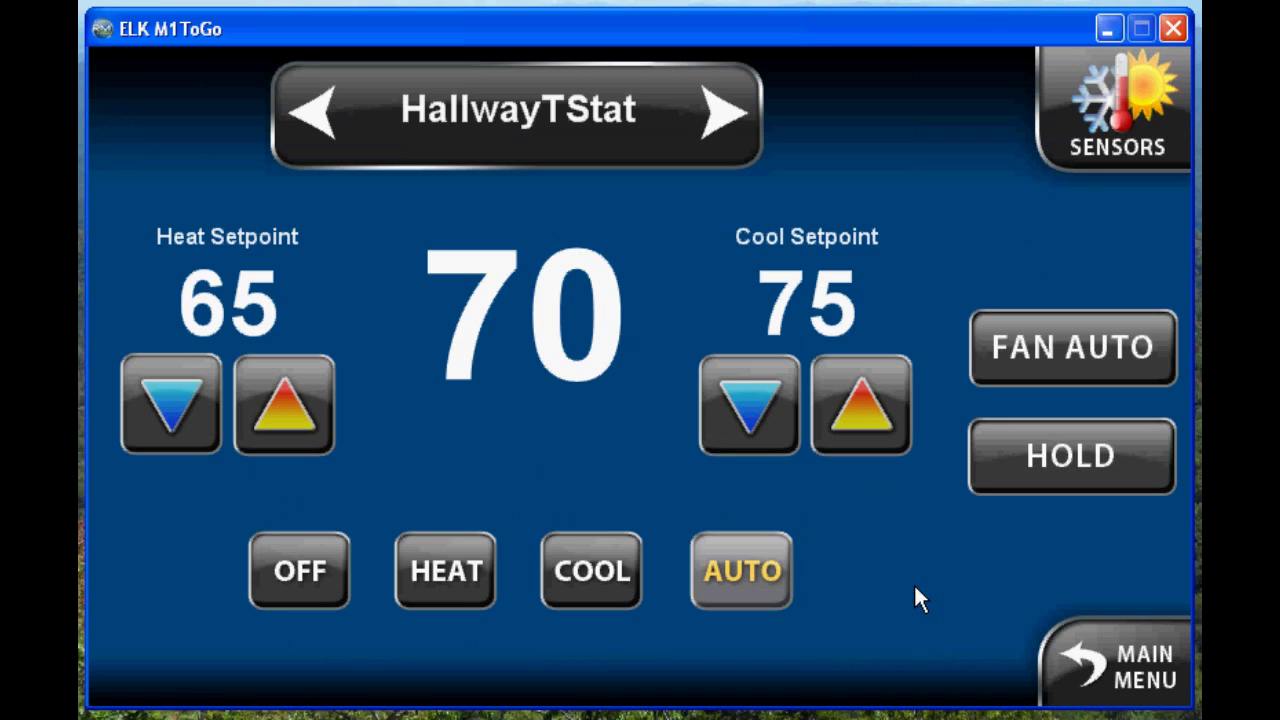
{"action": "left_click", "coordinate": [176, 410]}
{"action": "left_click", "coordinate": [176, 410]}
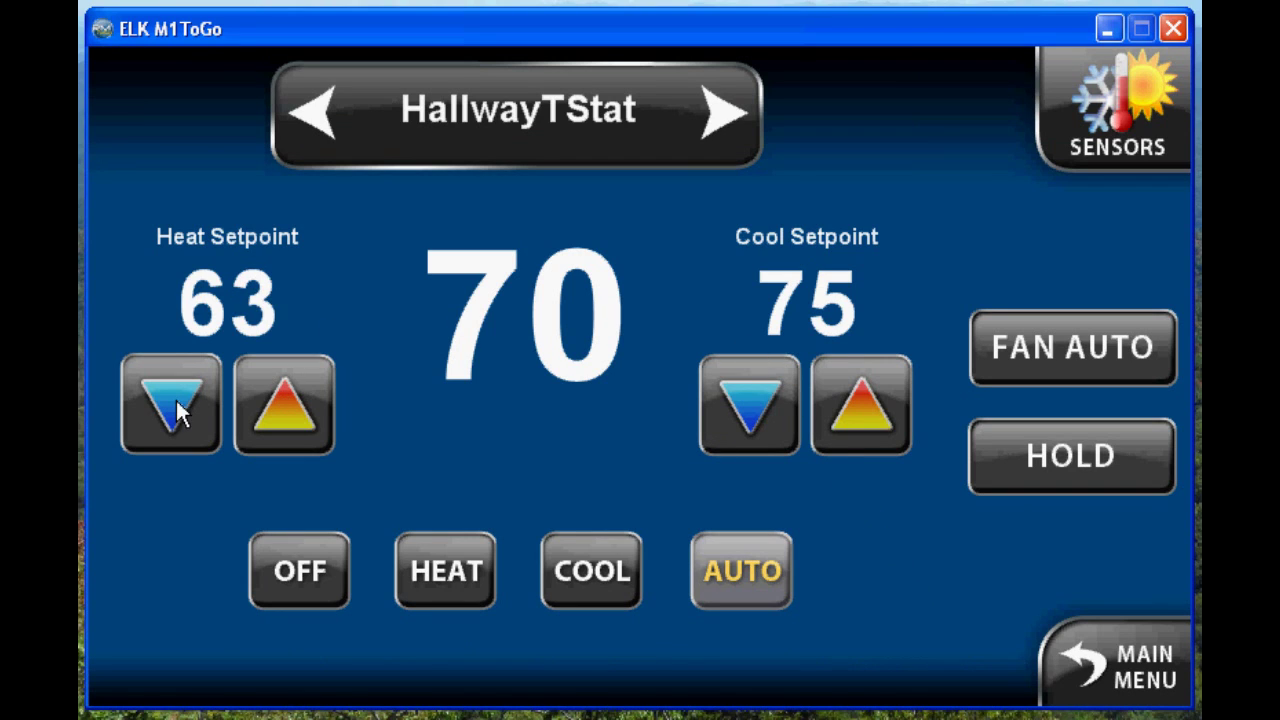
{"action": "left_click", "coordinate": [289, 417]}
{"action": "left_click", "coordinate": [289, 417]}
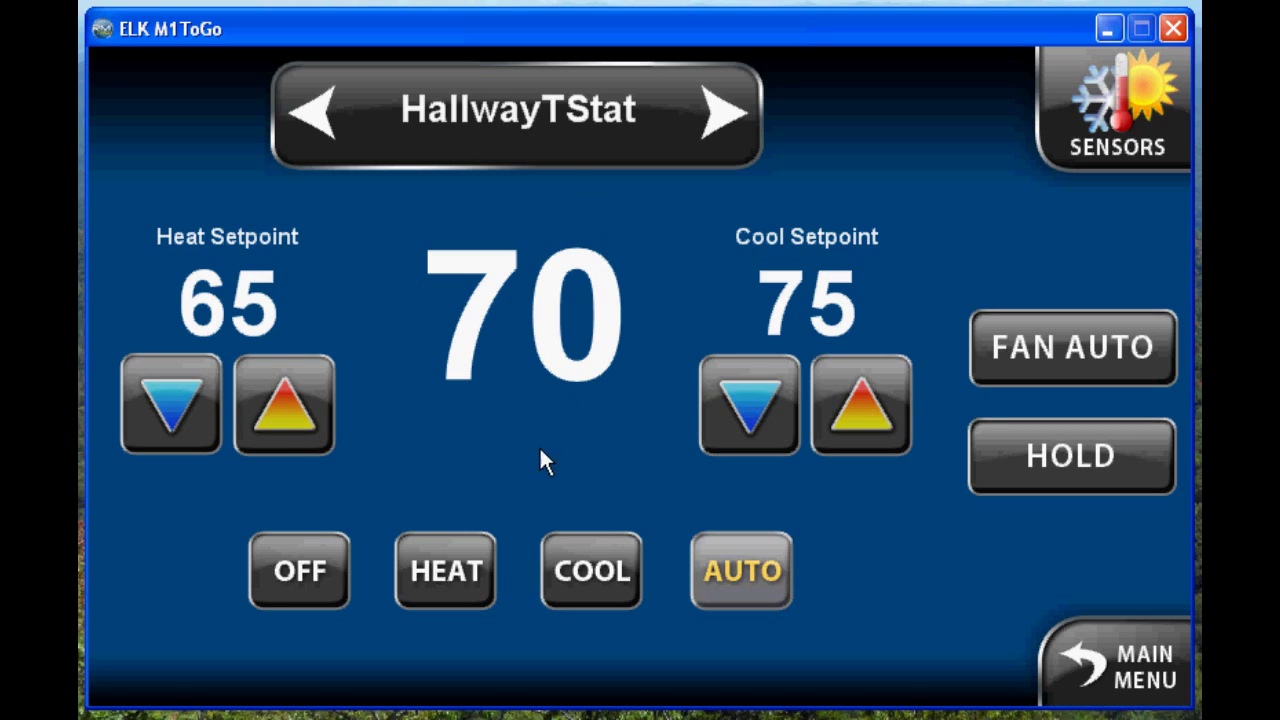
{"action": "left_click", "coordinate": [313, 561]}
{"action": "left_click", "coordinate": [750, 572]}
Step: View the Temperature Probes screen showing Main Floor at 73 F, then go back
{"action": "left_click", "coordinate": [1146, 116]}
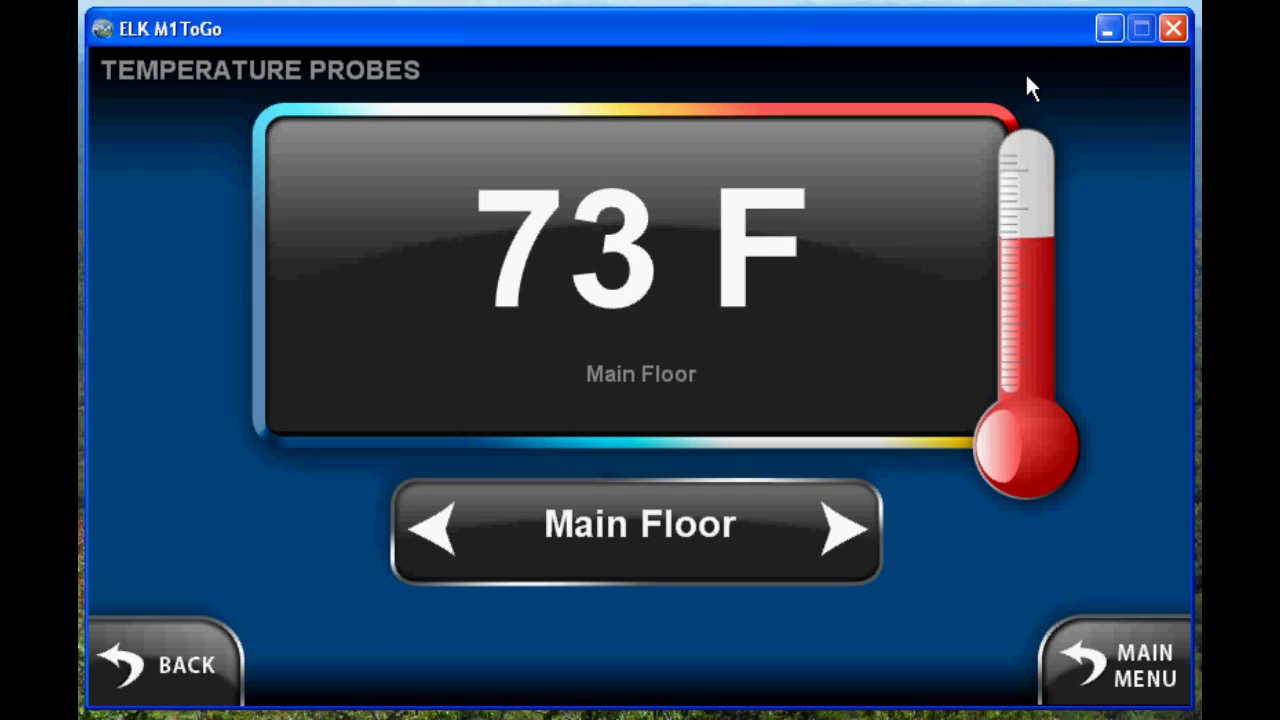
{"action": "left_click", "coordinate": [215, 648]}
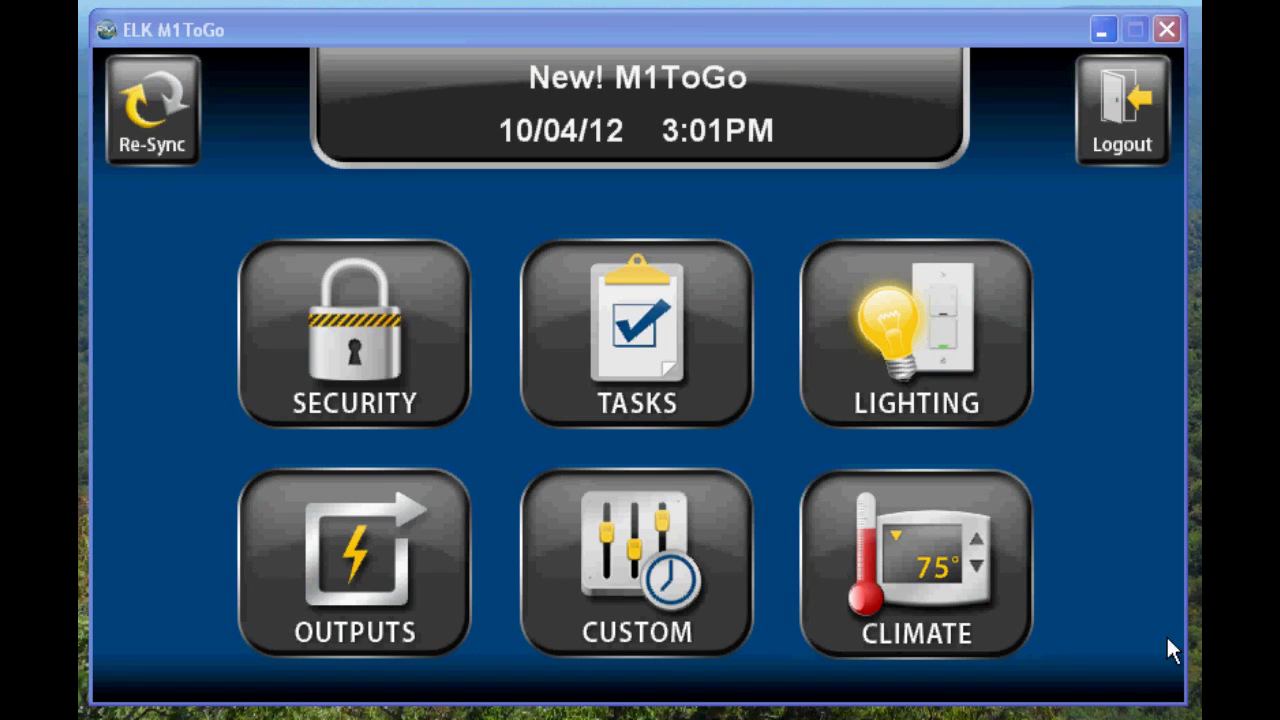
Step: Run the Economy Mode task from the Tasks list and return to the main menu
{"action": "left_click", "coordinate": [643, 318]}
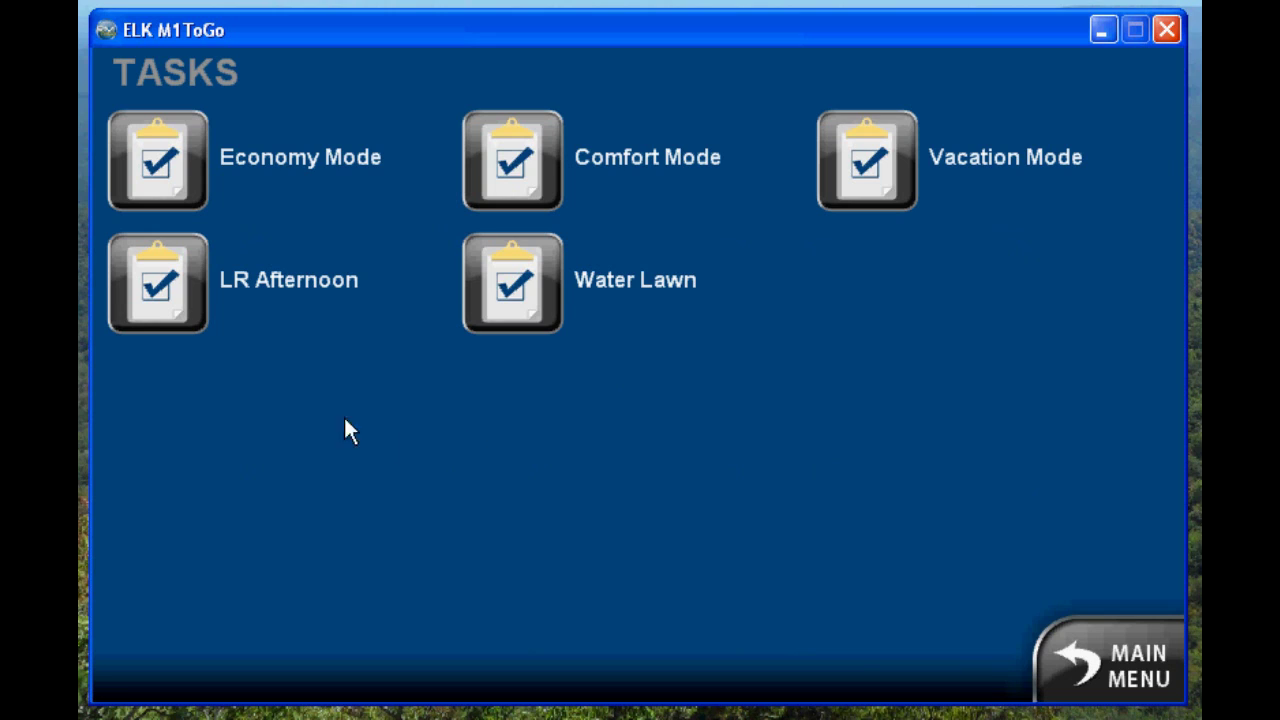
{"action": "left_click", "coordinate": [181, 172]}
{"action": "left_click", "coordinate": [1108, 670]}
Step: Switch the Left LR Shades output on and then off, ending at the main menu
{"action": "left_click", "coordinate": [372, 556]}
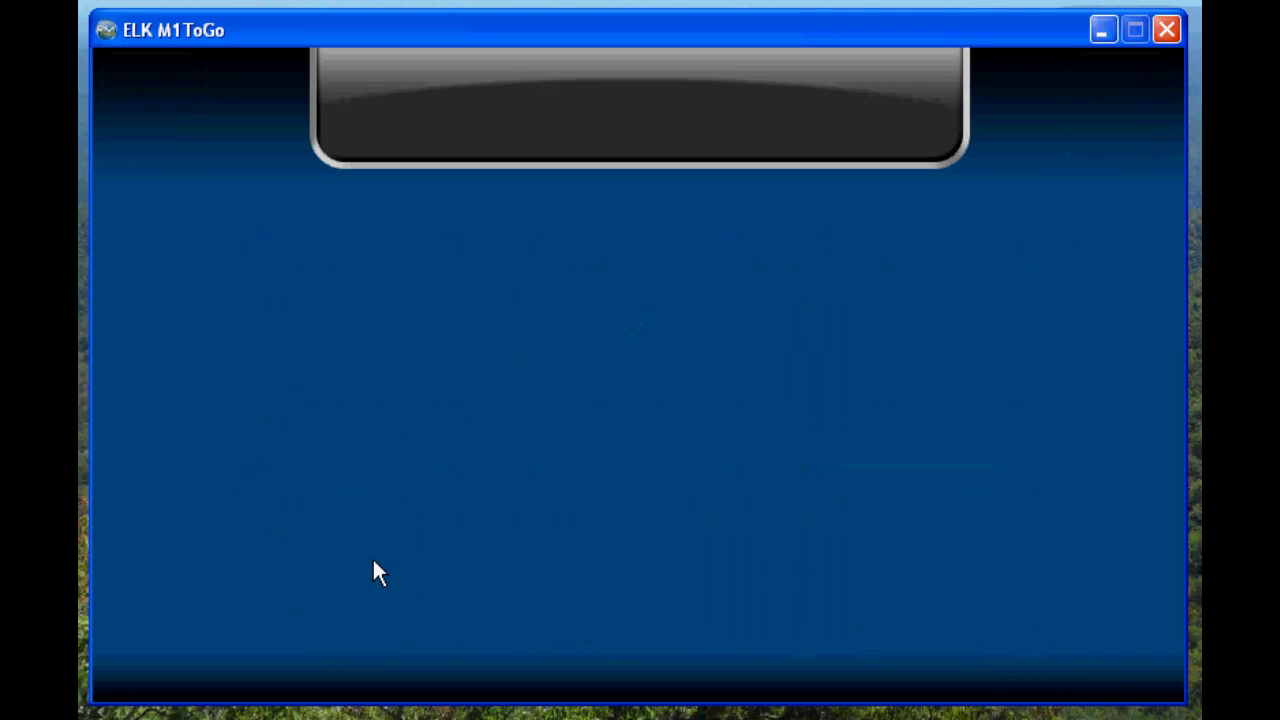
{"action": "left_click", "coordinate": [182, 164]}
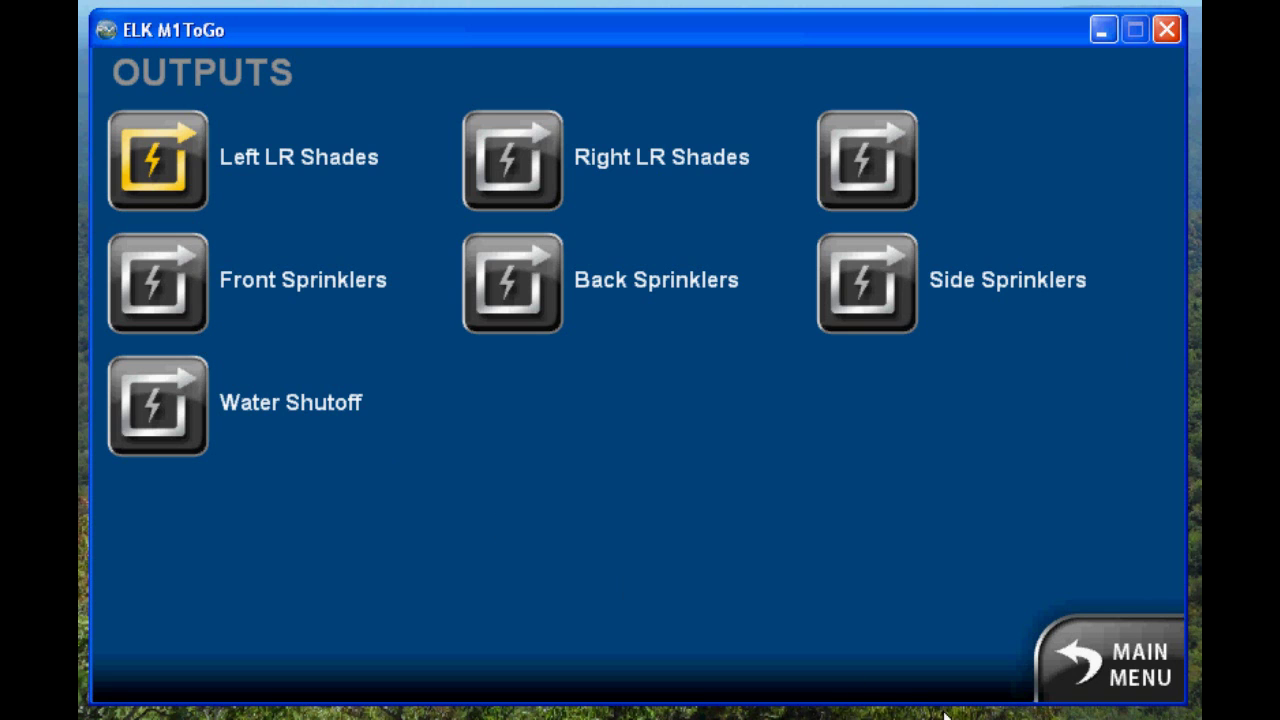
{"action": "left_click", "coordinate": [126, 179]}
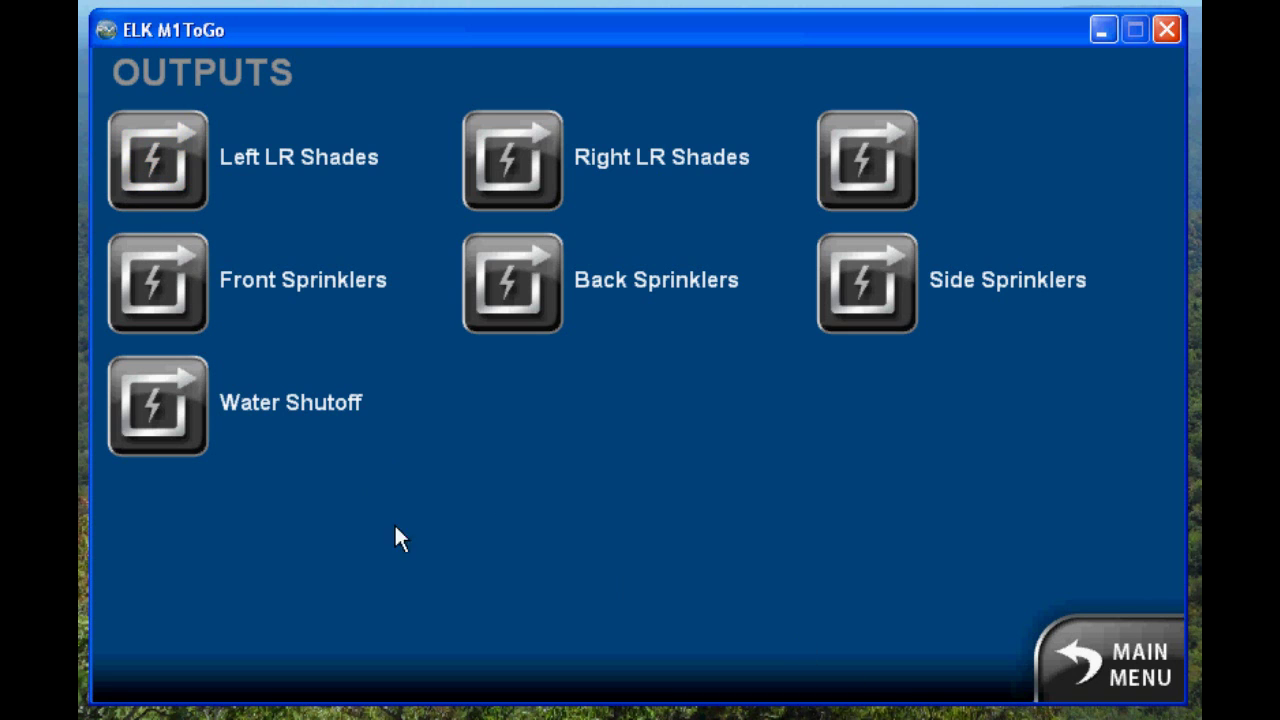
{"action": "left_click", "coordinate": [1135, 640]}
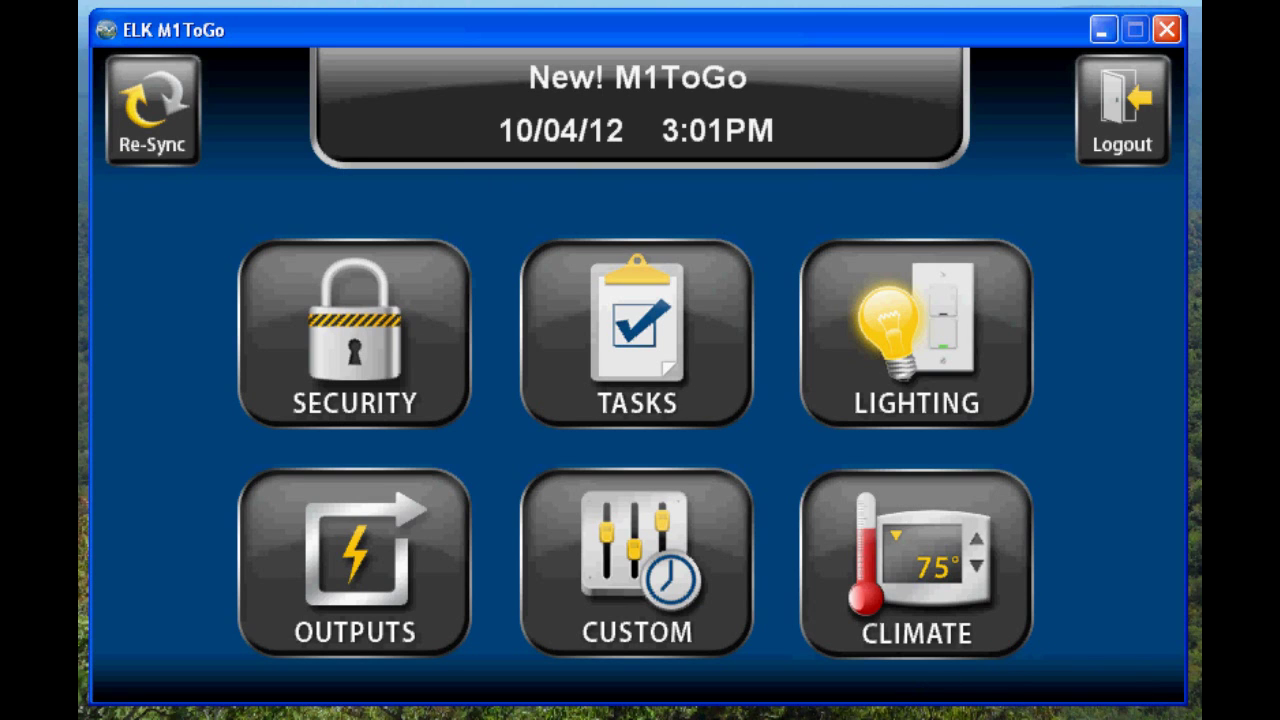
Step: On the first Lighting page, turn the Foyer light on and then off
{"action": "left_click", "coordinate": [981, 388]}
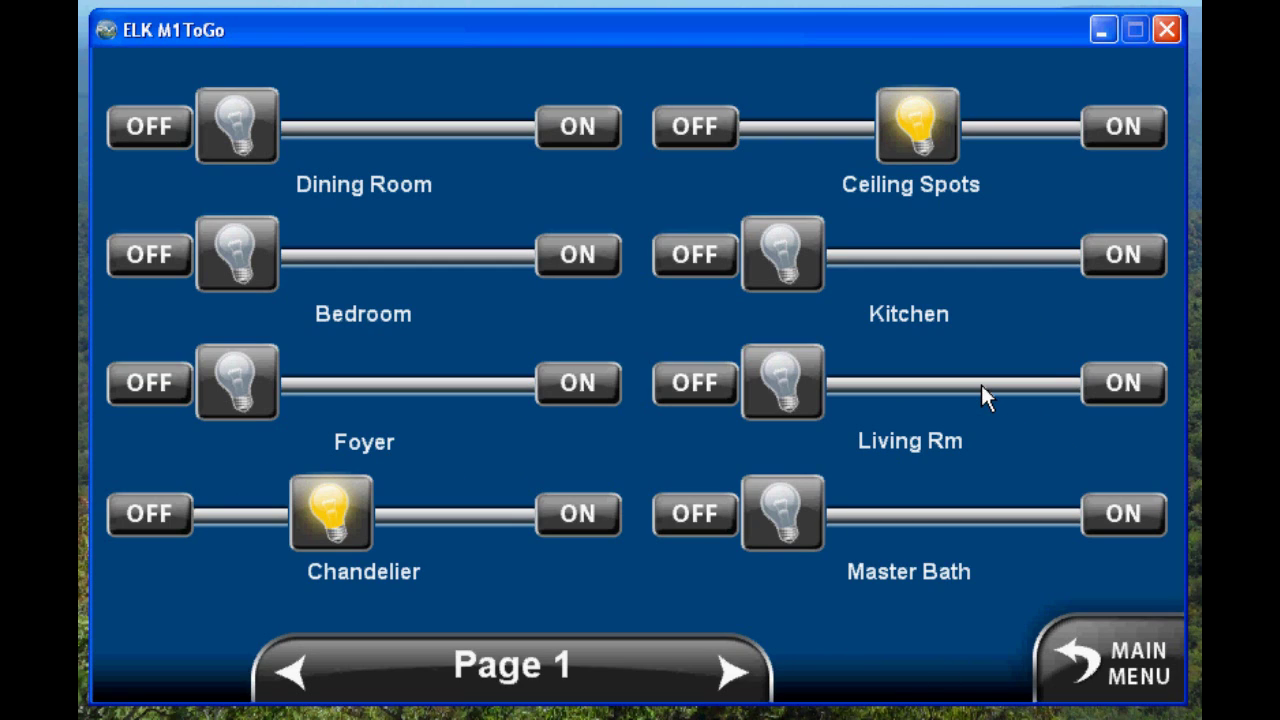
{"action": "left_click_drag", "start_coordinate": [268, 147], "coordinate": [331, 167]}
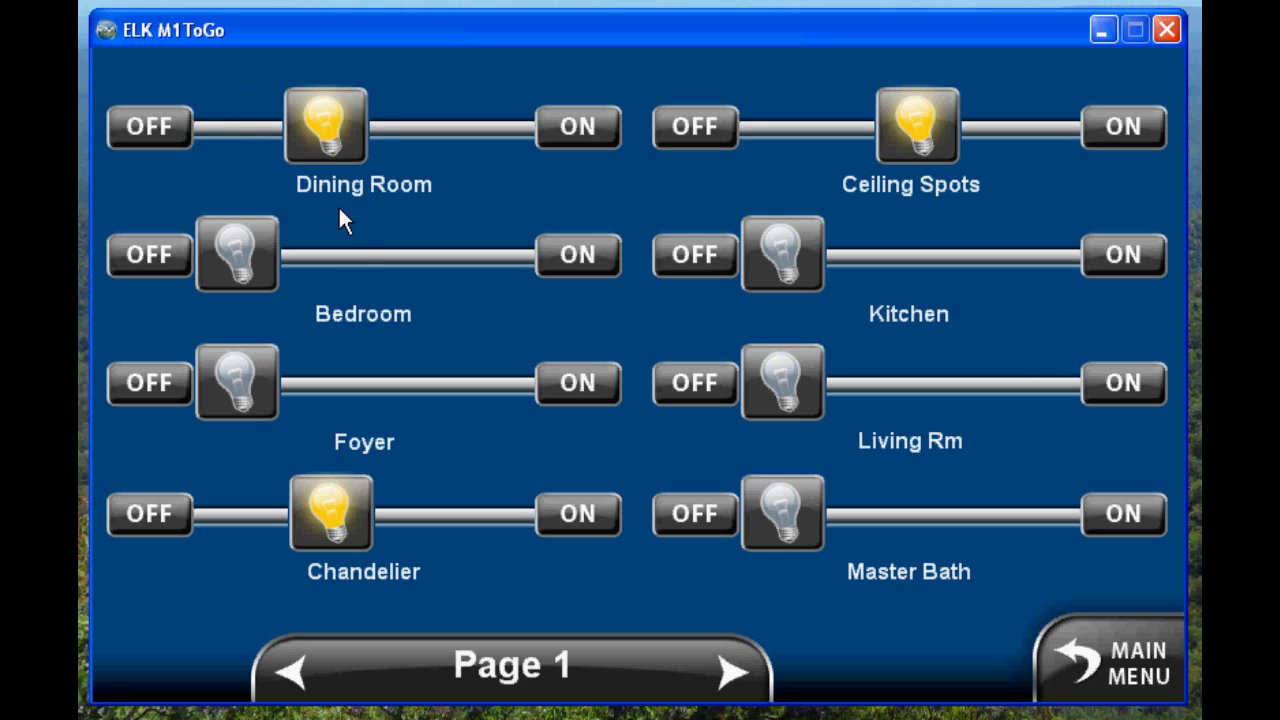
{"action": "left_click", "coordinate": [577, 382]}
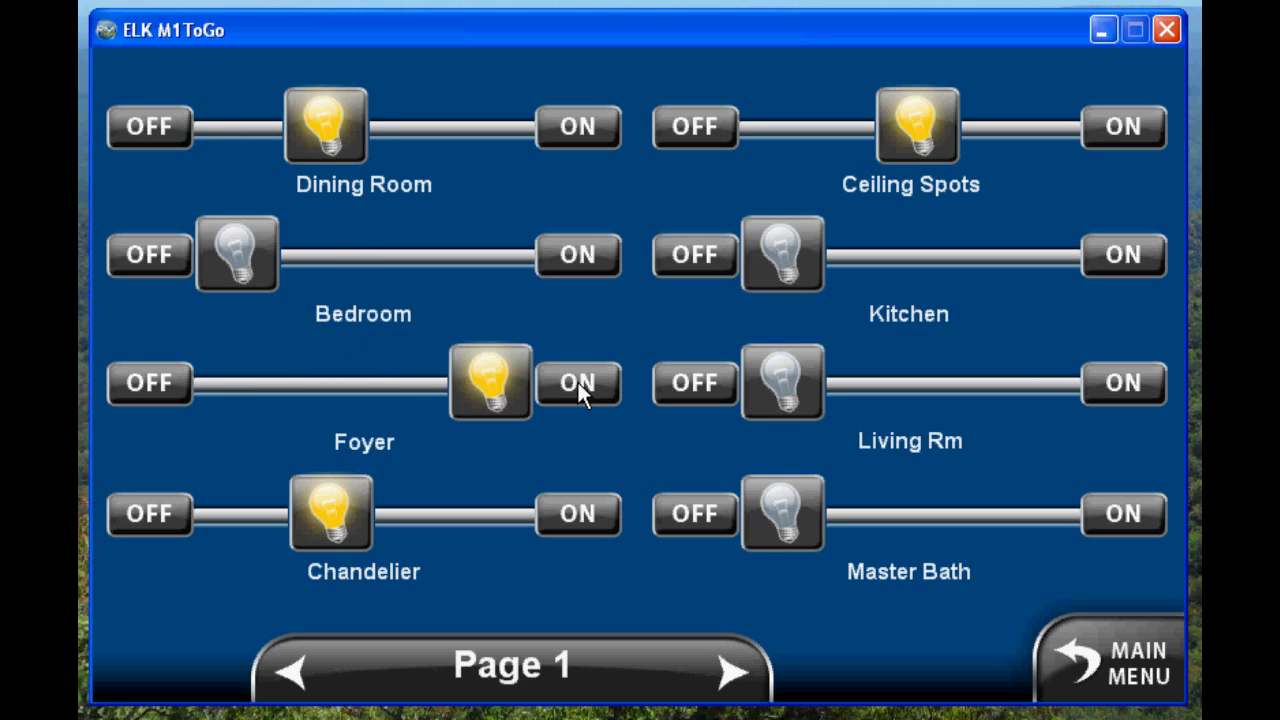
{"action": "left_click", "coordinate": [140, 398]}
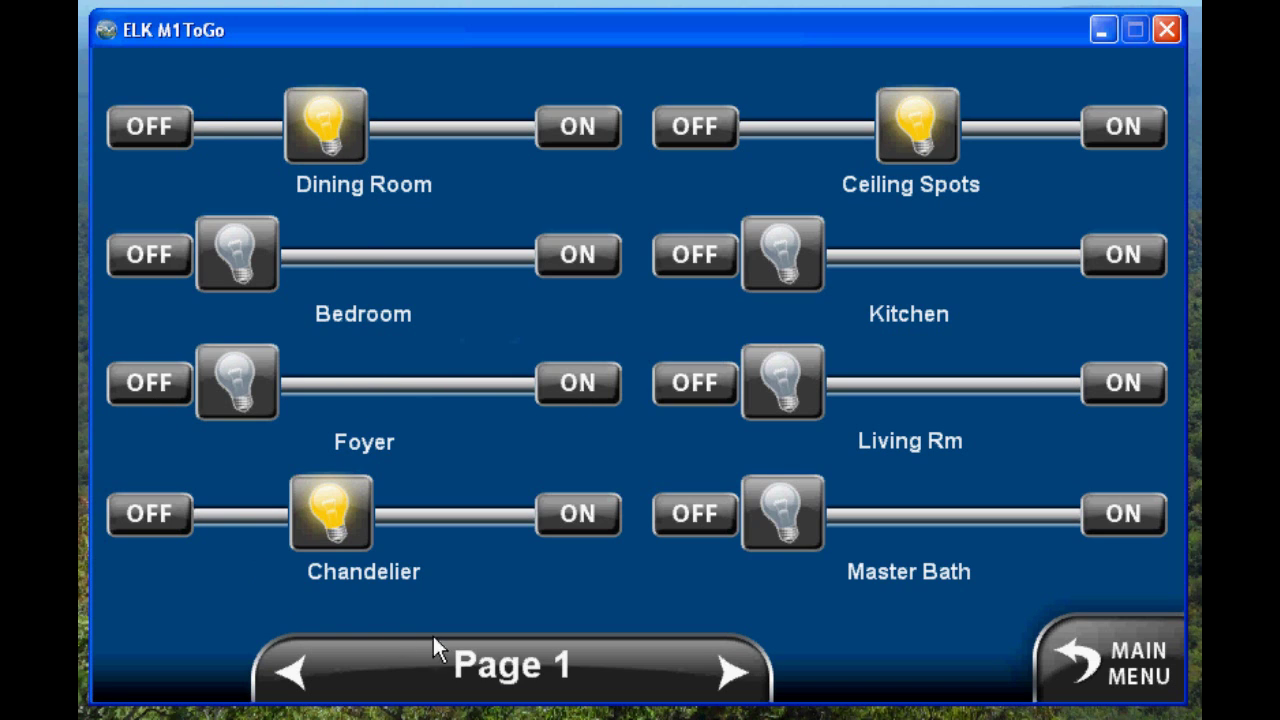
Step: On lighting Page 2, switch All On/Off on then off, then return to the main menu
{"action": "left_click", "coordinate": [519, 659]}
{"action": "left_click", "coordinate": [484, 598]}
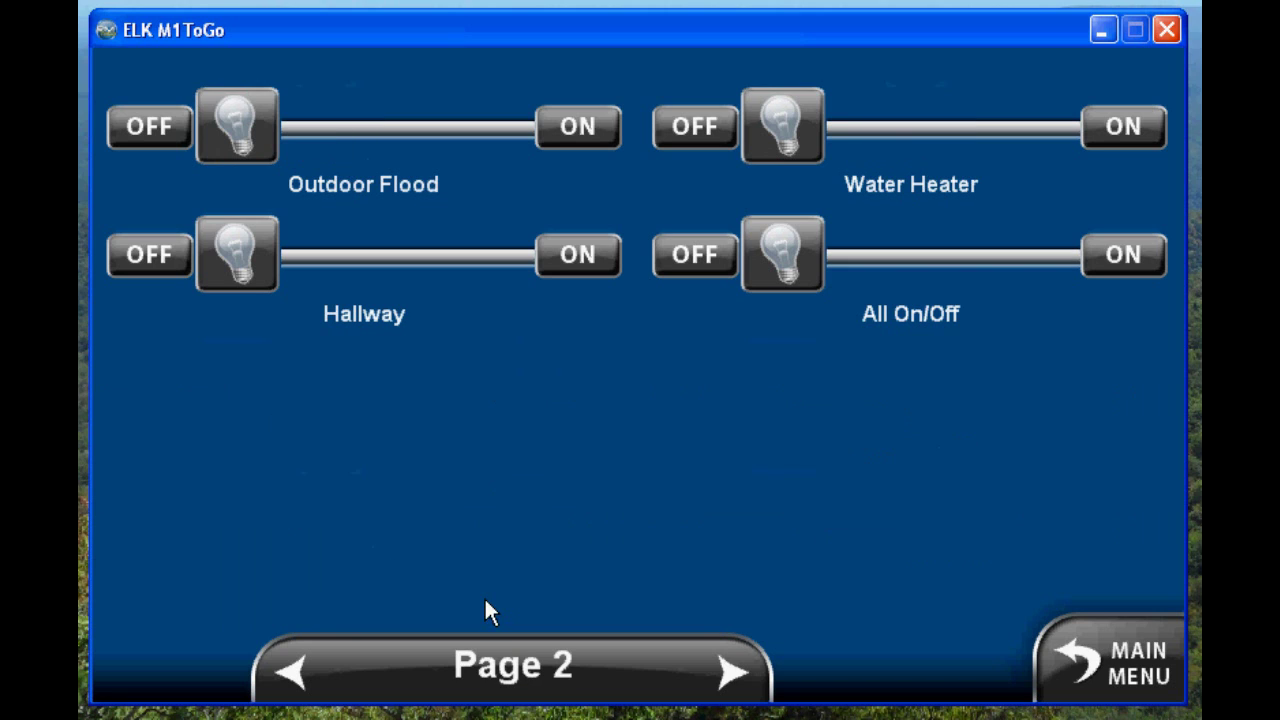
{"action": "left_click", "coordinate": [1124, 258]}
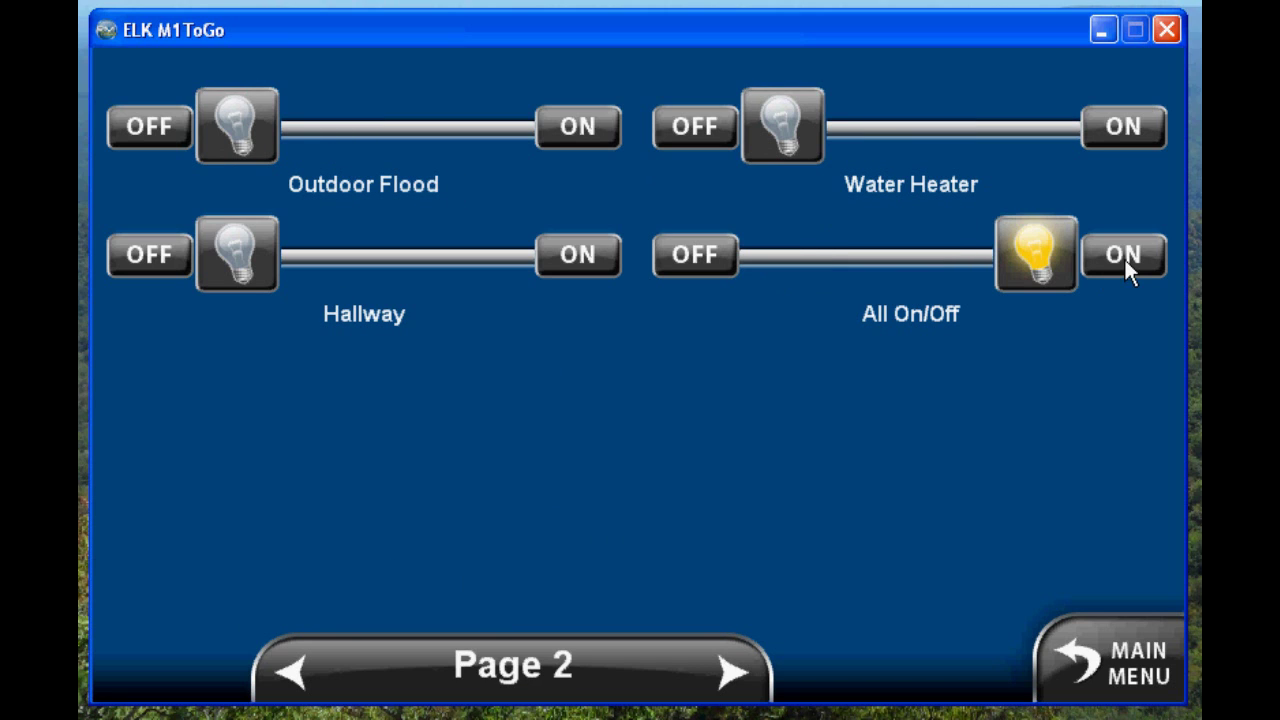
{"action": "left_click", "coordinate": [714, 256]}
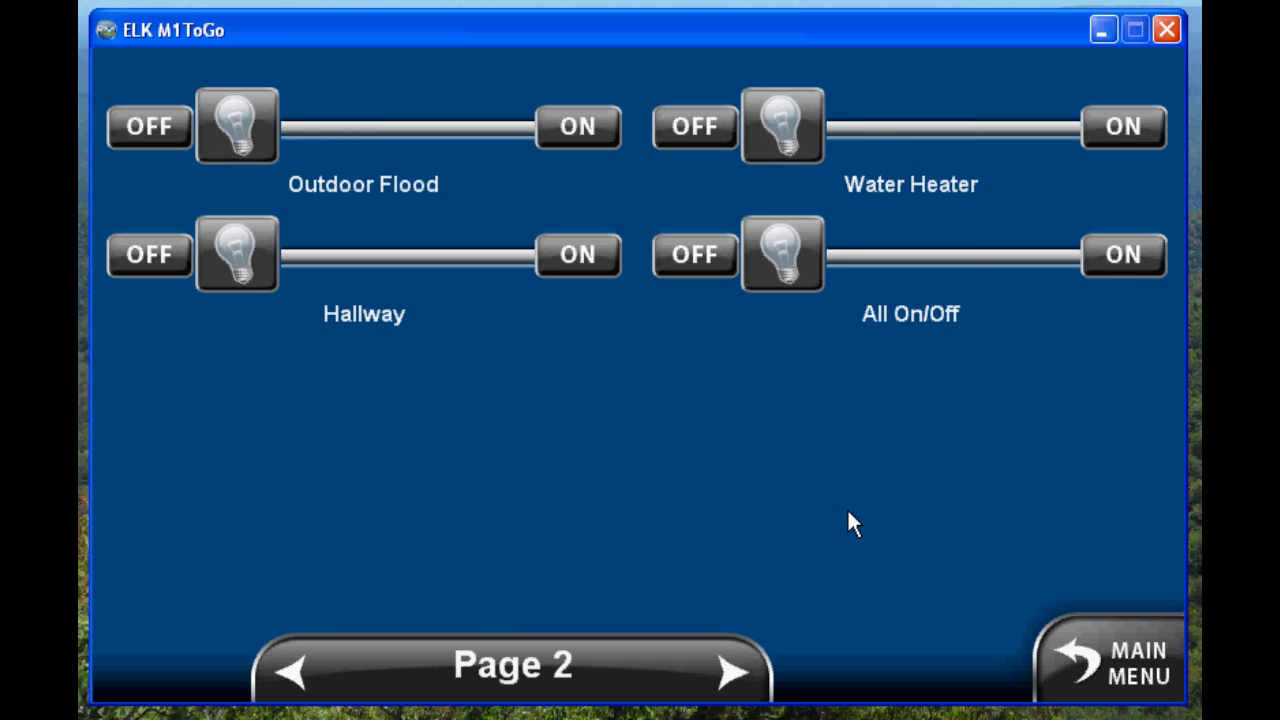
{"action": "left_click", "coordinate": [1100, 668]}
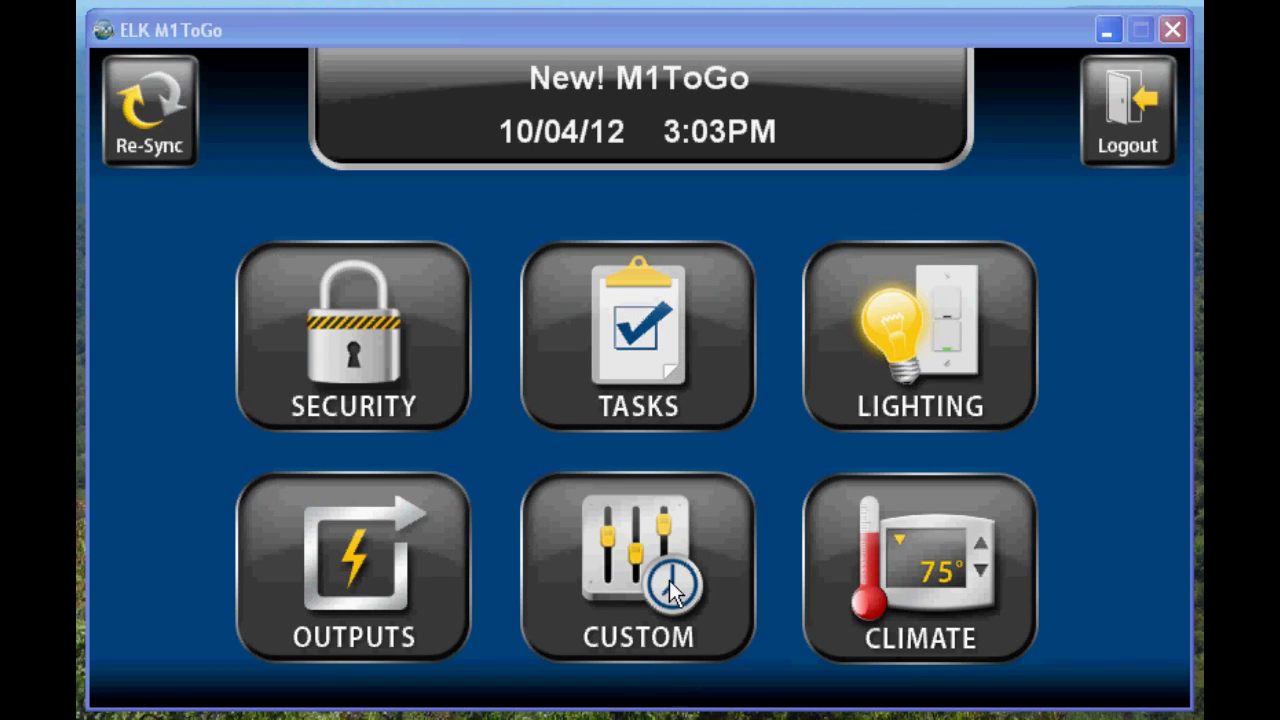
Step: In Custom Settings, change Heat Economy from 65 to 68
{"action": "left_click", "coordinate": [644, 612]}
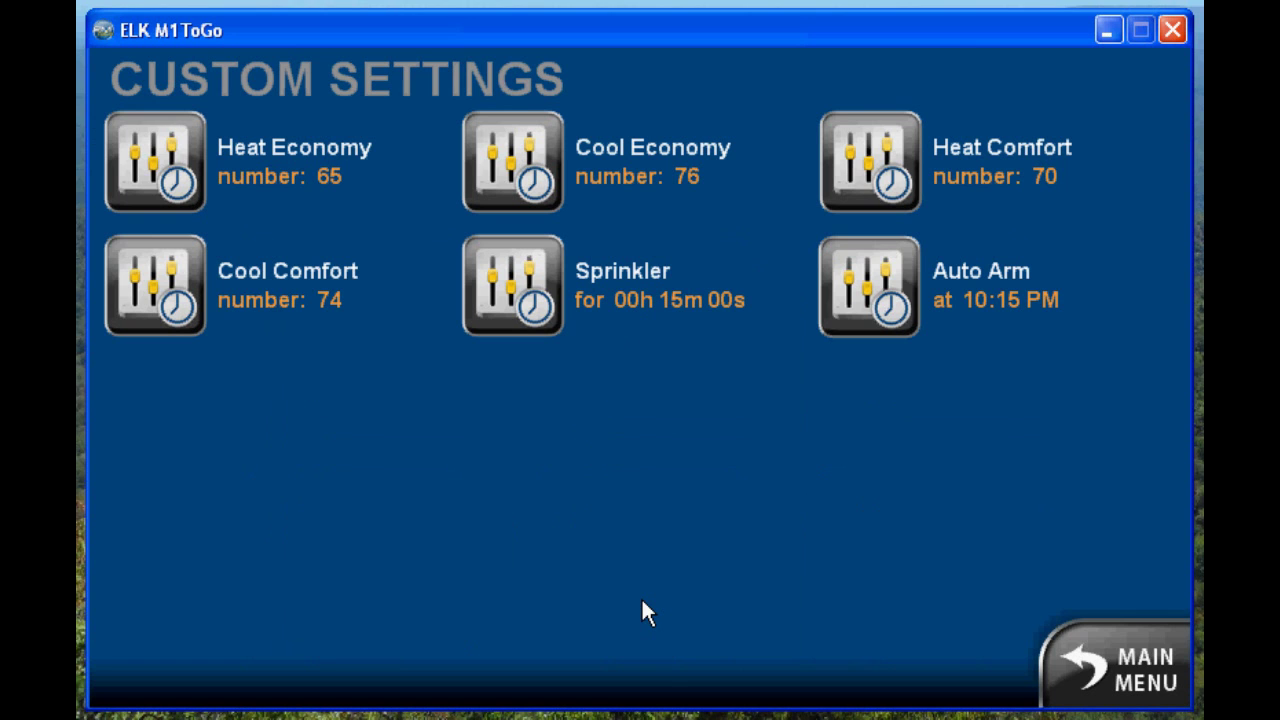
{"action": "left_click", "coordinate": [174, 157]}
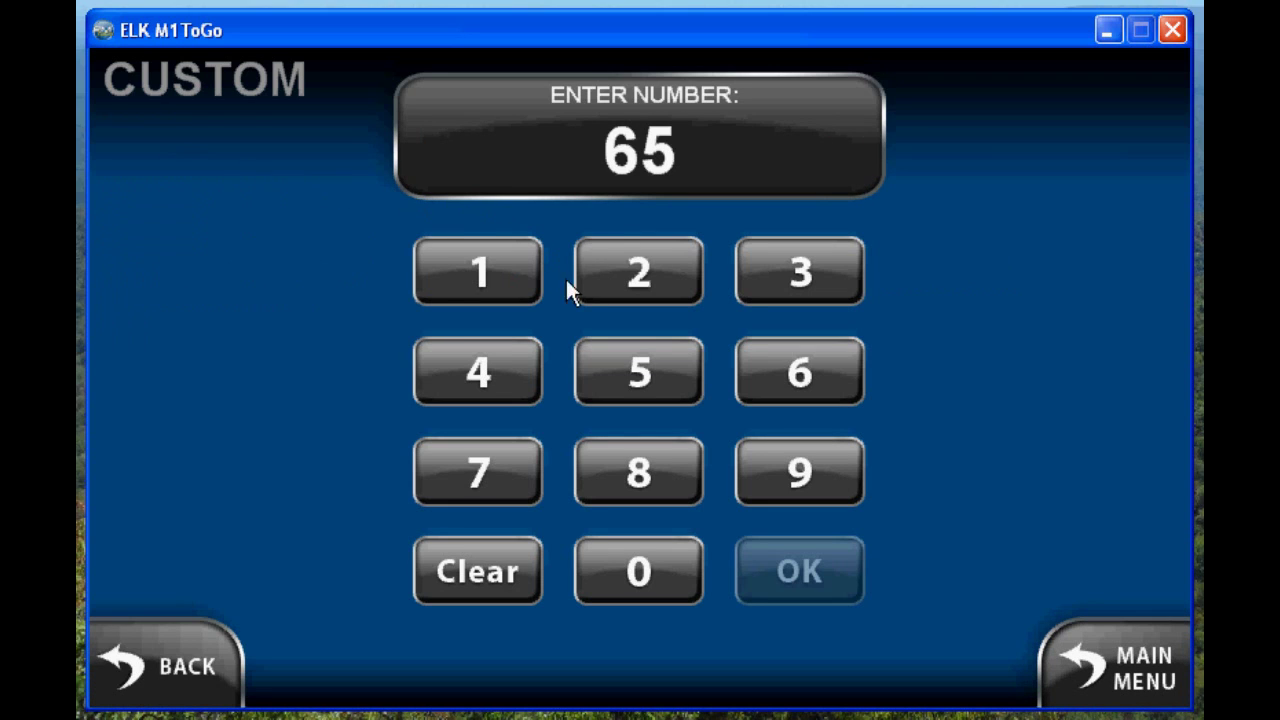
{"action": "left_click", "coordinate": [492, 578]}
{"action": "left_click", "coordinate": [803, 400]}
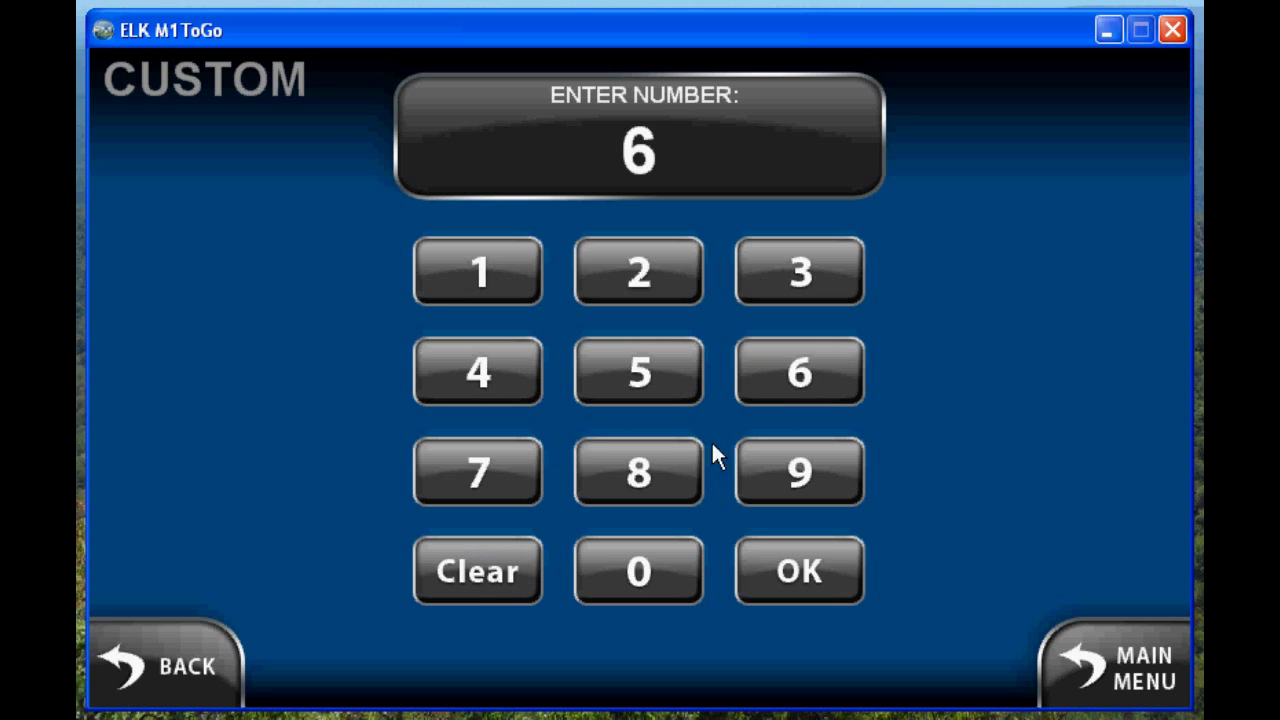
{"action": "left_click", "coordinate": [683, 474]}
{"action": "left_click", "coordinate": [790, 584]}
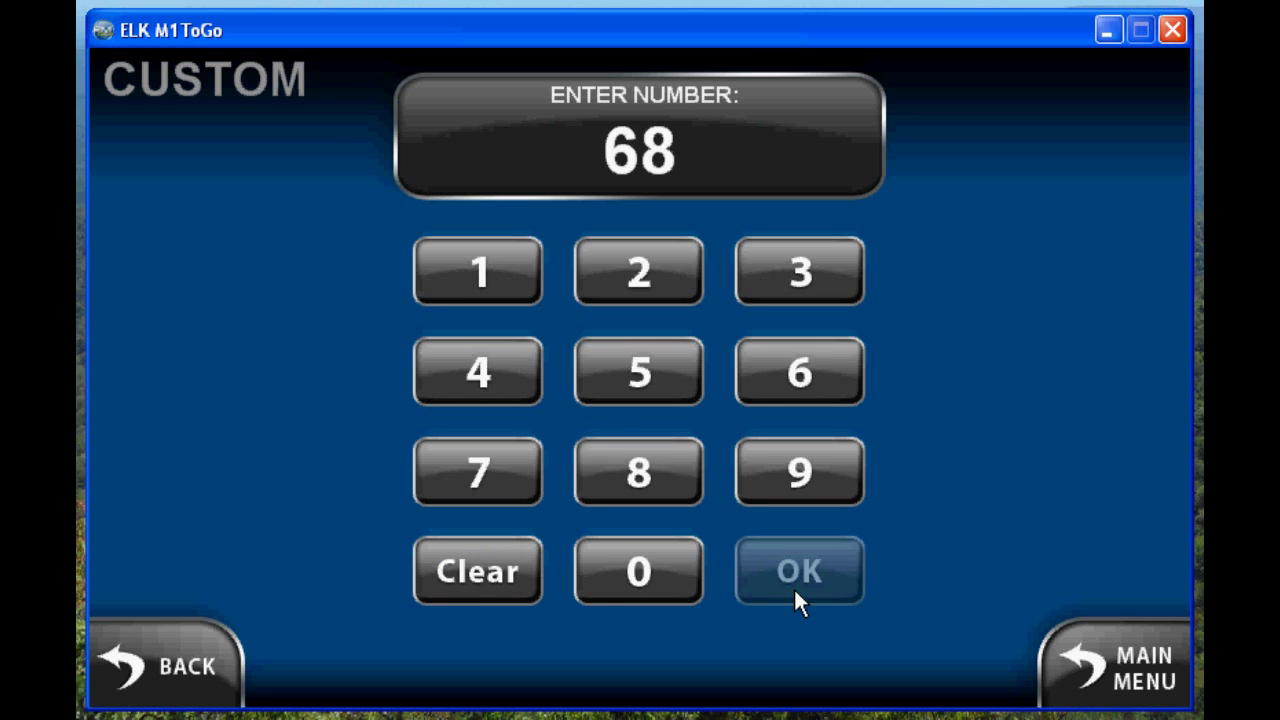
{"action": "left_click", "coordinate": [194, 678]}
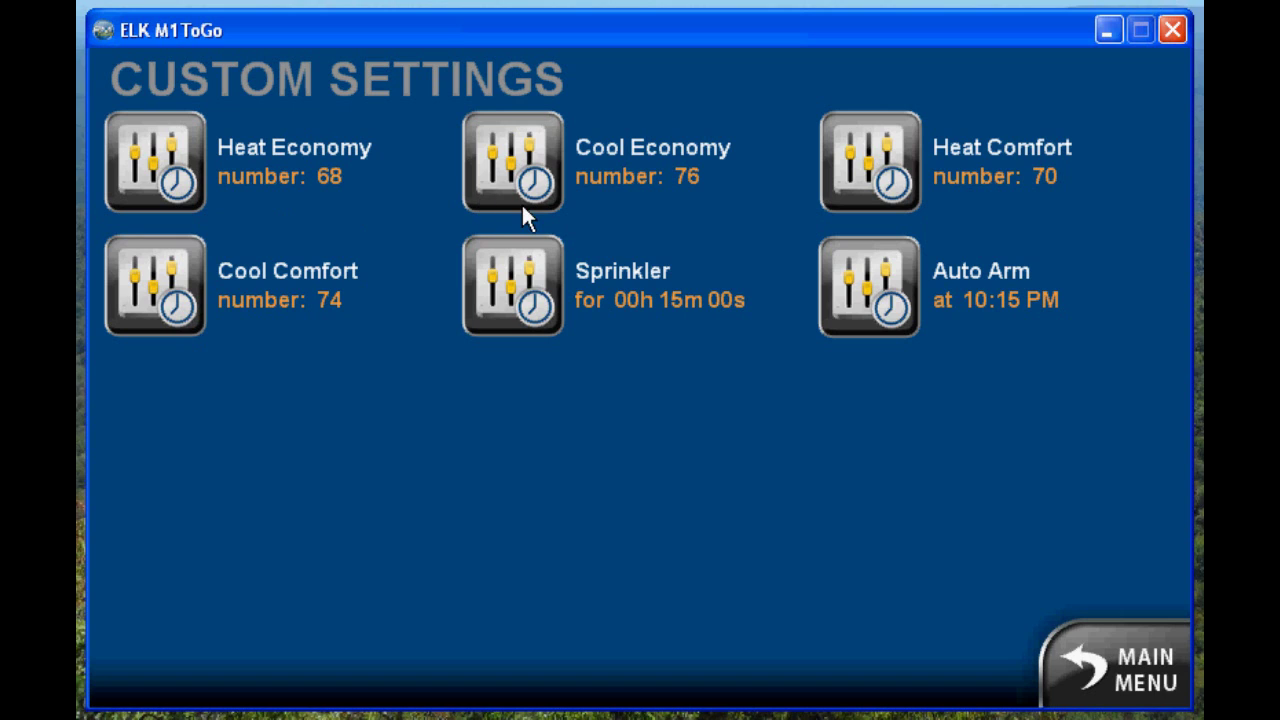
Step: Change the Sprinkler run time from 15 to 10 minutes (00h 10m 00s)
{"action": "left_click", "coordinate": [516, 291]}
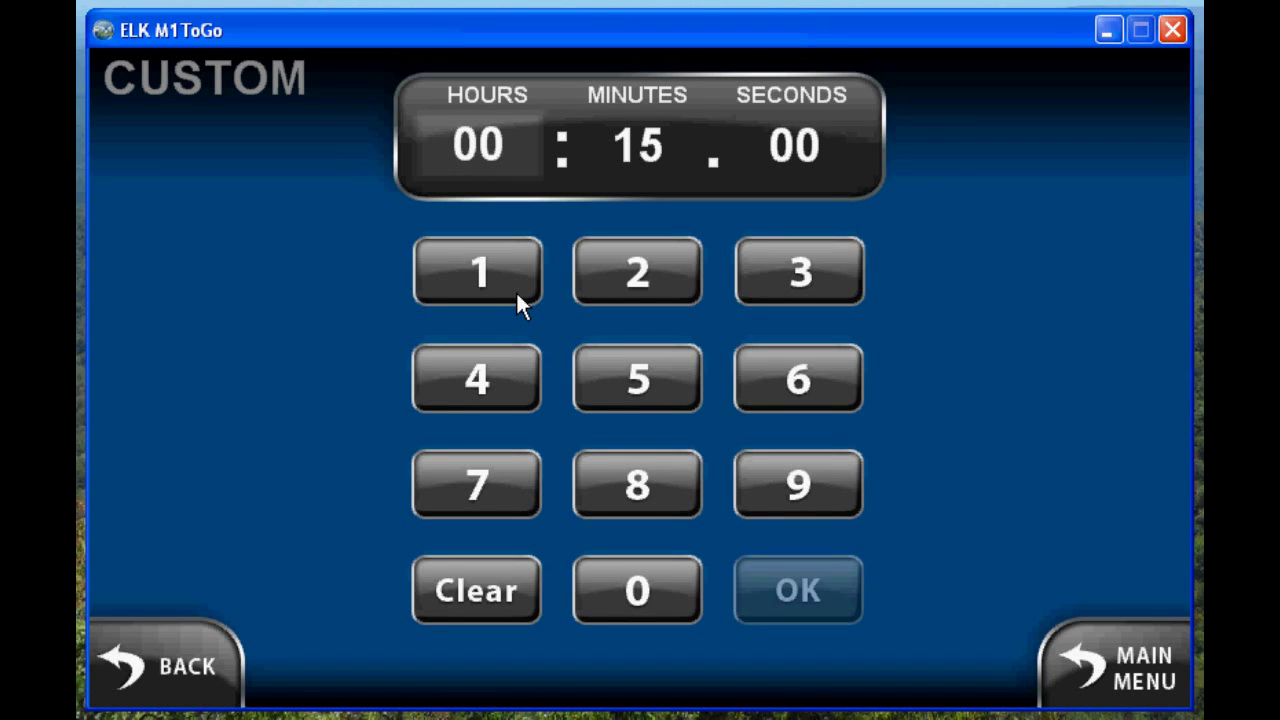
{"action": "left_click", "coordinate": [639, 166]}
{"action": "left_click", "coordinate": [803, 157]}
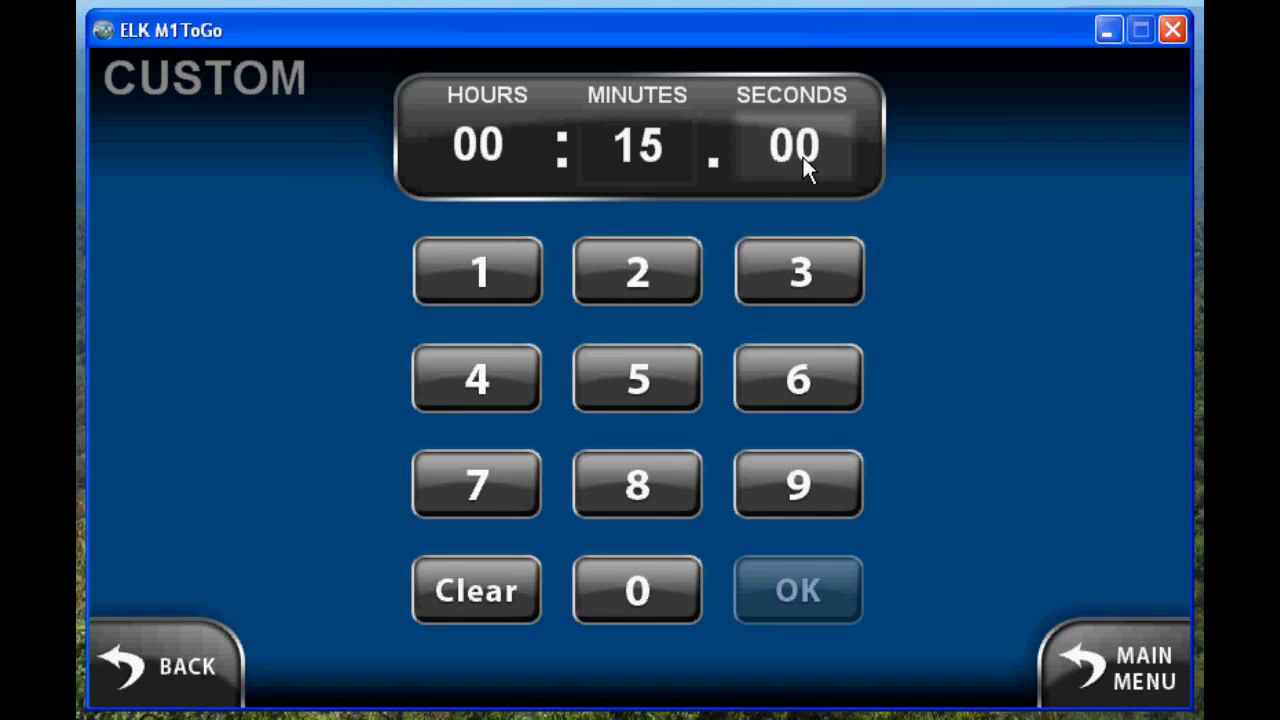
{"action": "left_click", "coordinate": [641, 160]}
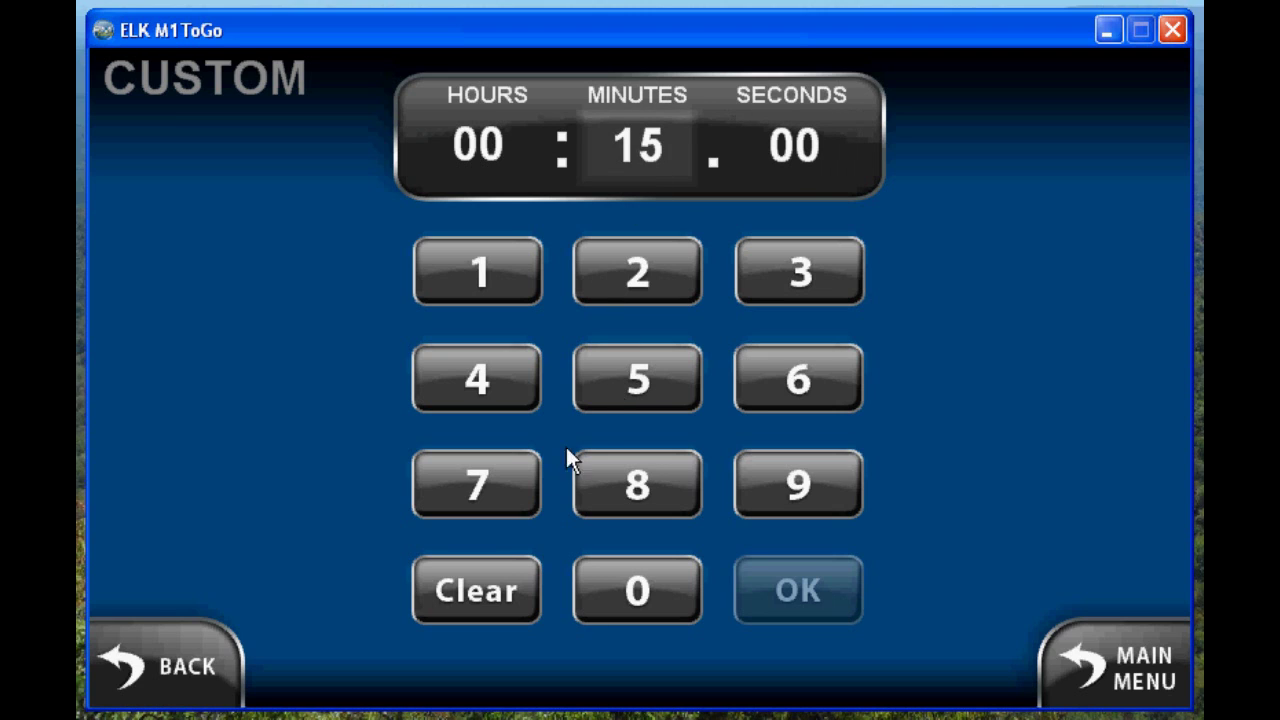
{"action": "left_click", "coordinate": [467, 588]}
{"action": "left_click", "coordinate": [478, 275]}
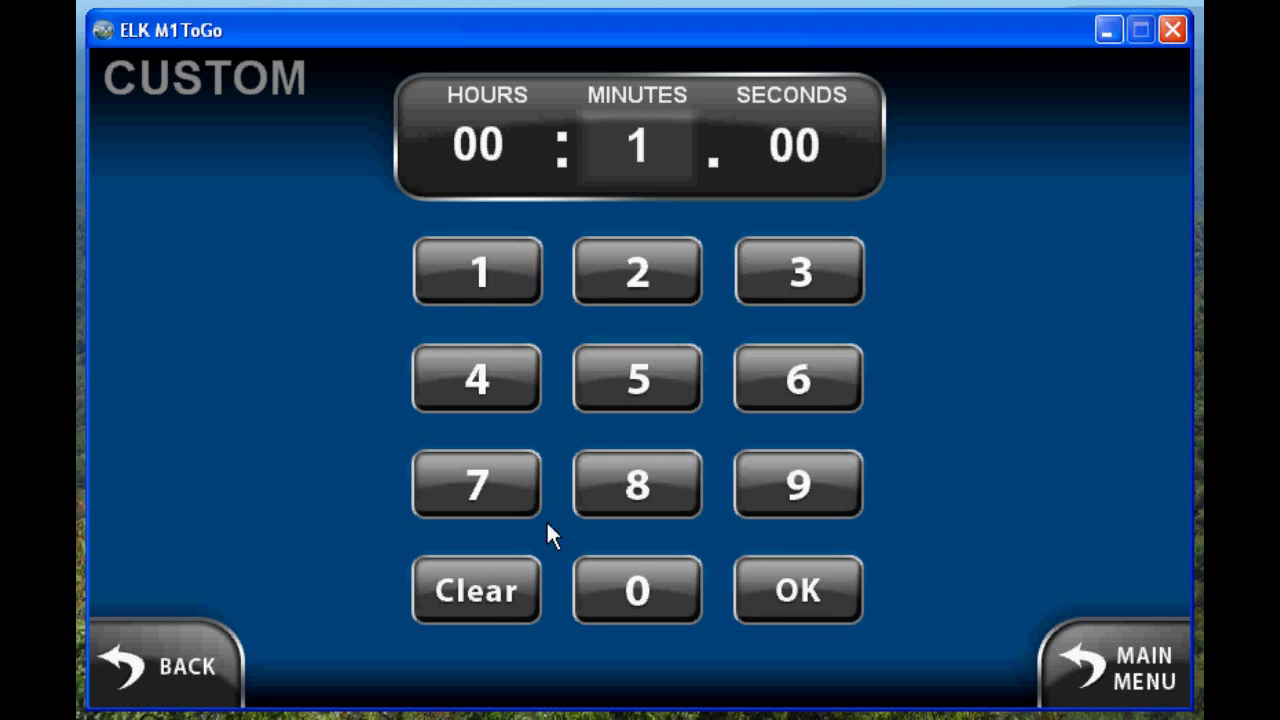
{"action": "left_click", "coordinate": [600, 590]}
{"action": "left_click", "coordinate": [809, 581]}
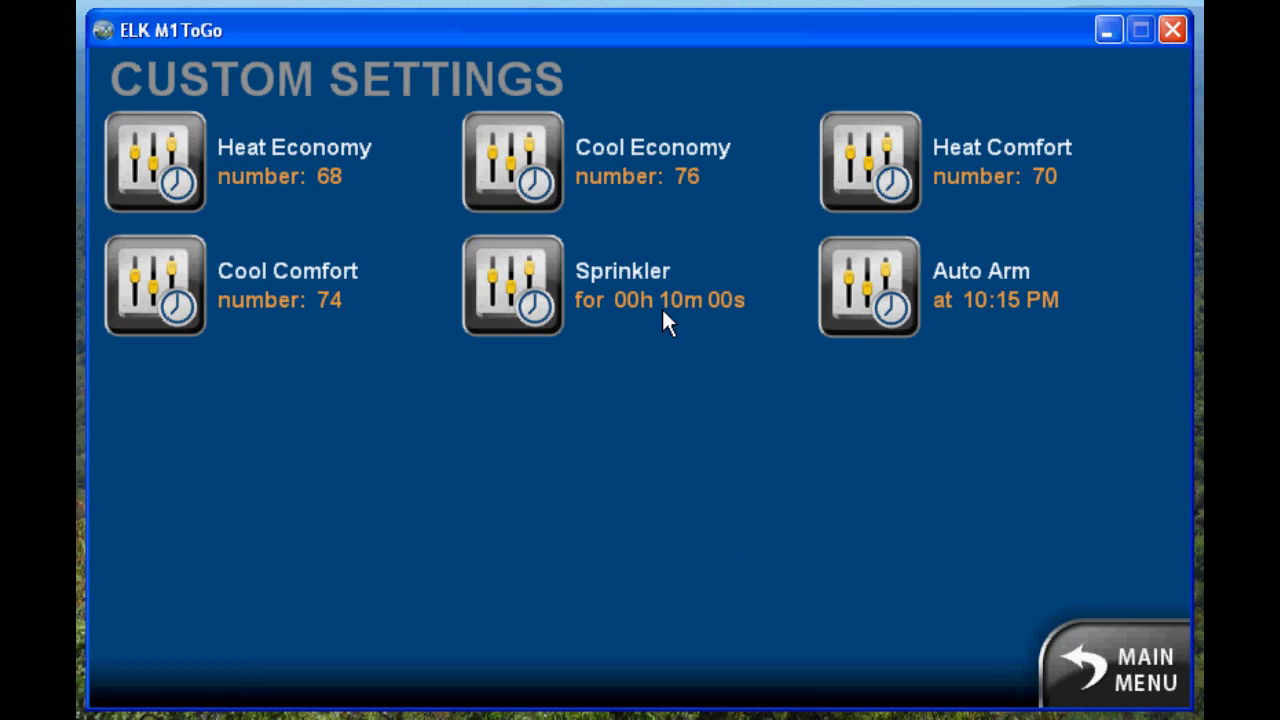
Step: Re-enter the Auto Arm time as 9:45 PM, replacing 10:15 PM and keeping PM
{"action": "left_click", "coordinate": [865, 304]}
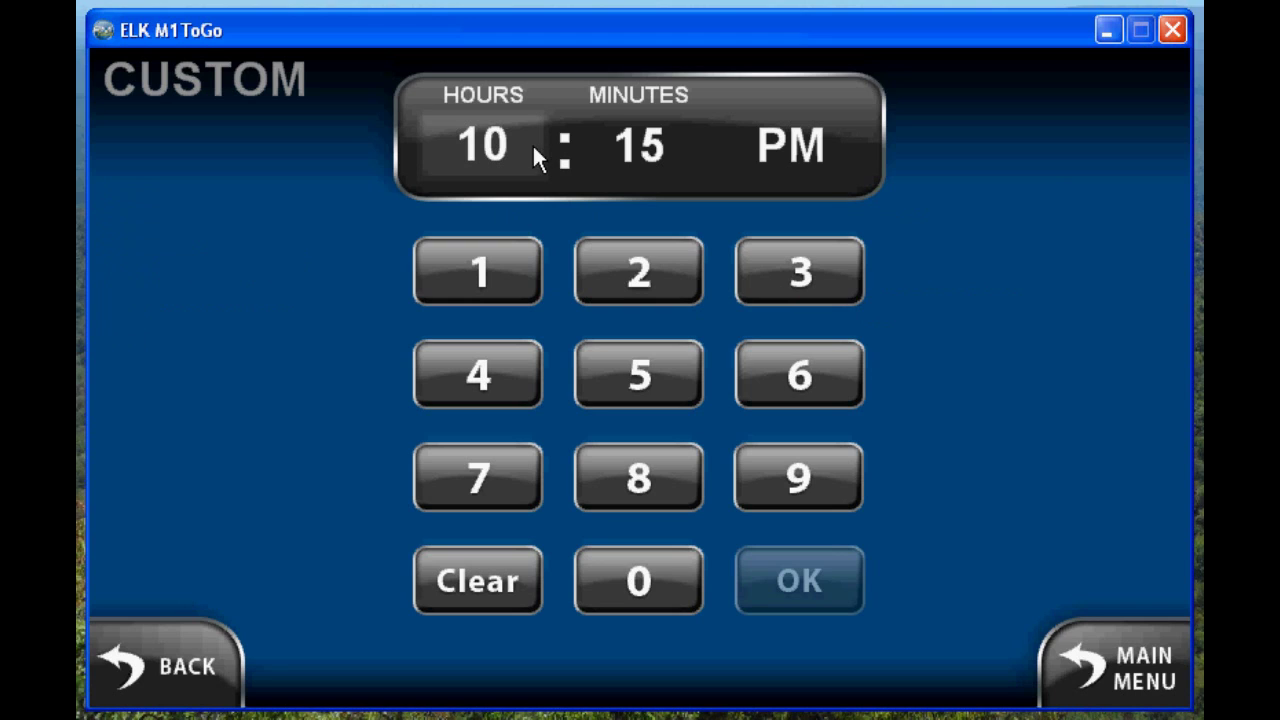
{"action": "left_click", "coordinate": [477, 585]}
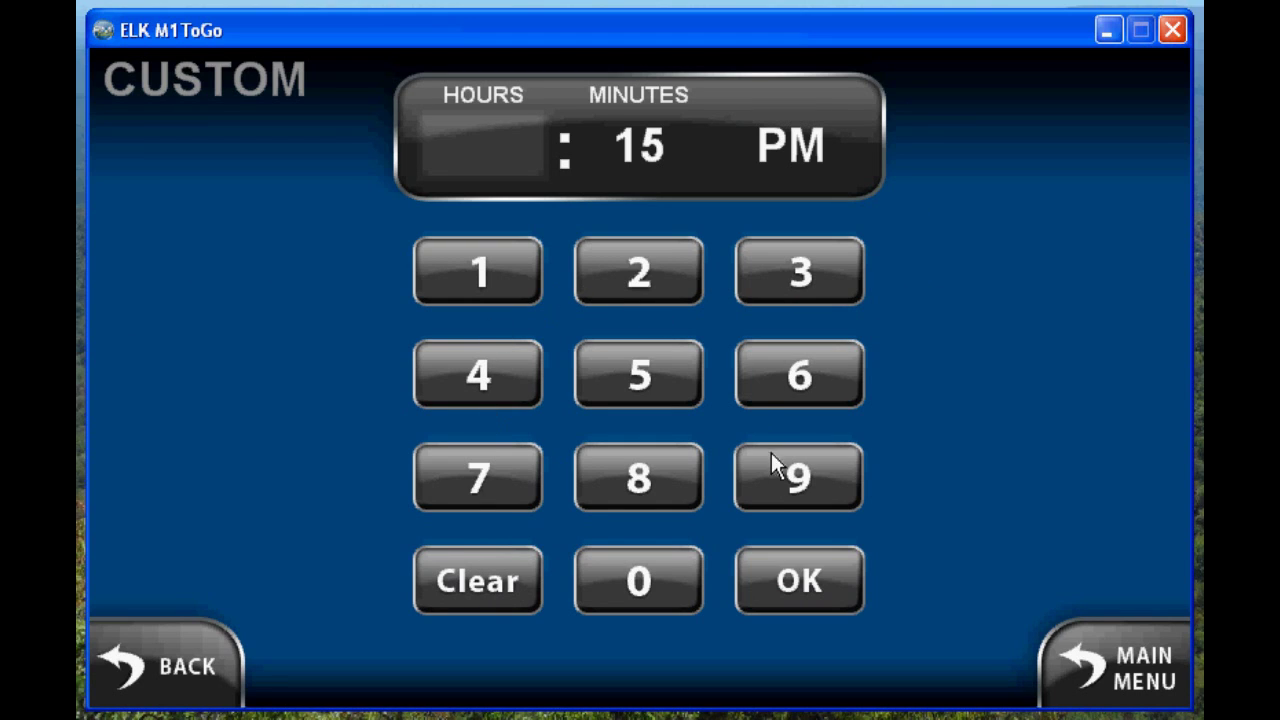
{"action": "left_click", "coordinate": [781, 476]}
{"action": "left_click", "coordinate": [633, 153]}
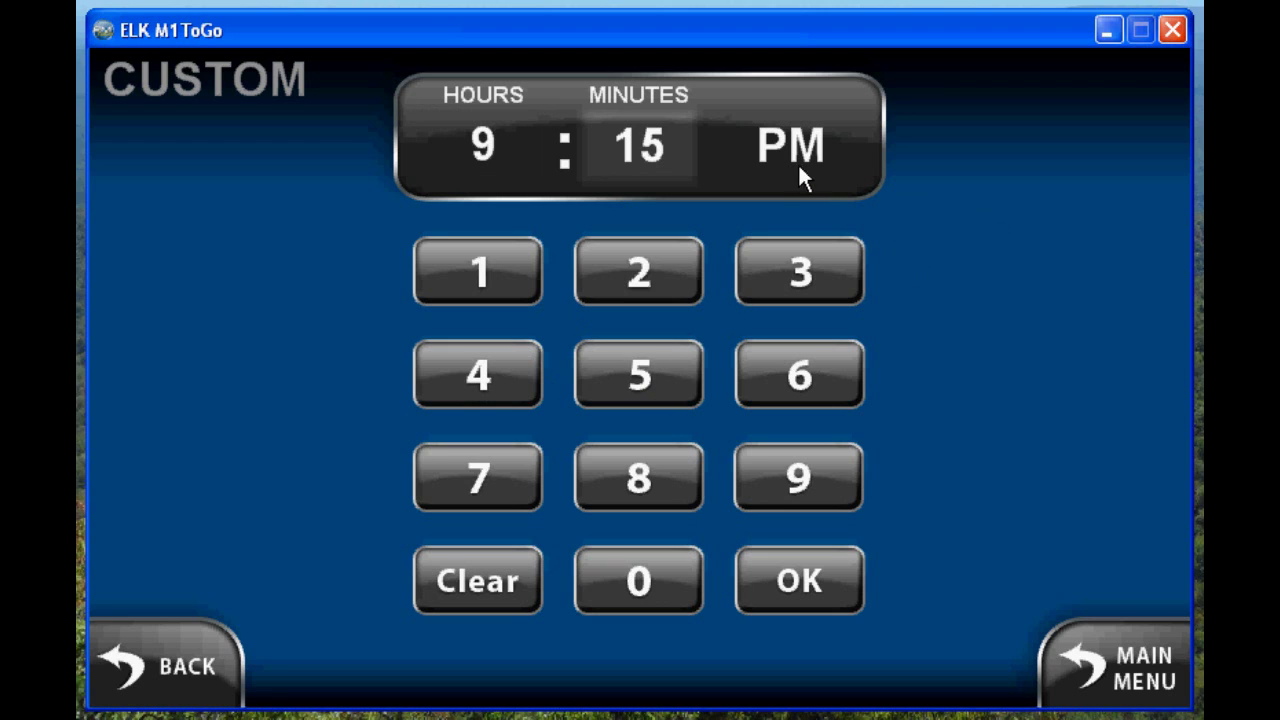
{"action": "left_click", "coordinate": [457, 579]}
{"action": "left_click", "coordinate": [478, 376]}
{"action": "left_click", "coordinate": [646, 377]}
{"action": "left_click", "coordinate": [797, 160]}
{"action": "left_click", "coordinate": [779, 590]}
{"action": "left_click", "coordinate": [175, 697]}
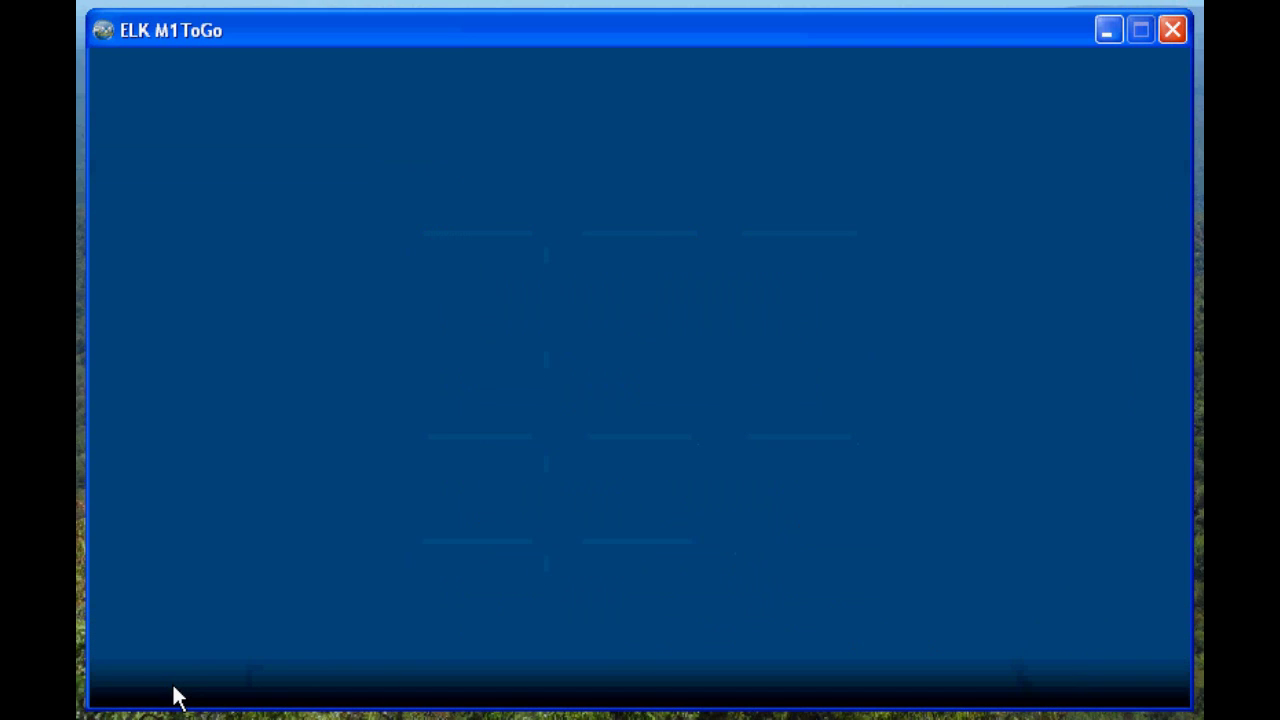